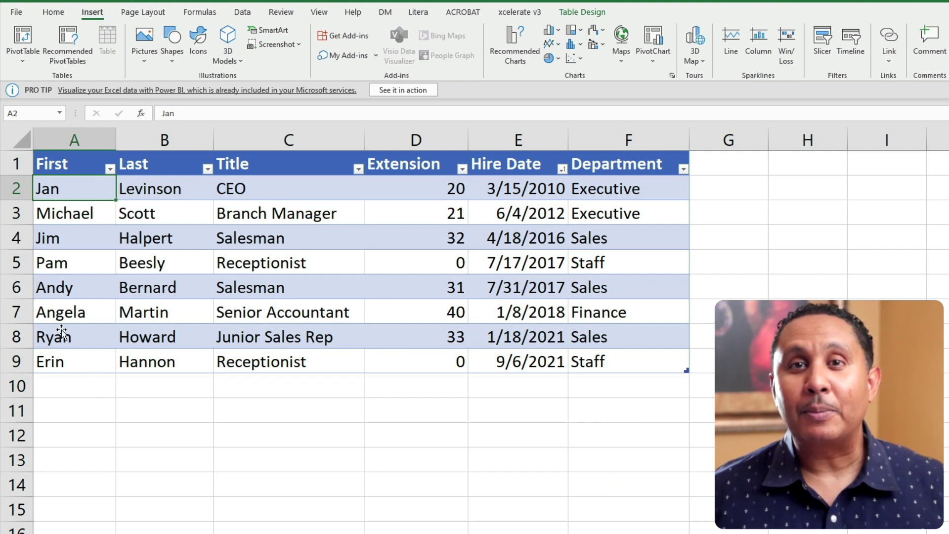
Select rows 2 and 3, then columns A, B, C and D of the employee table.
{"action": "left_click", "coordinate": [18, 196]}
{"action": "left_click", "coordinate": [17, 212]}
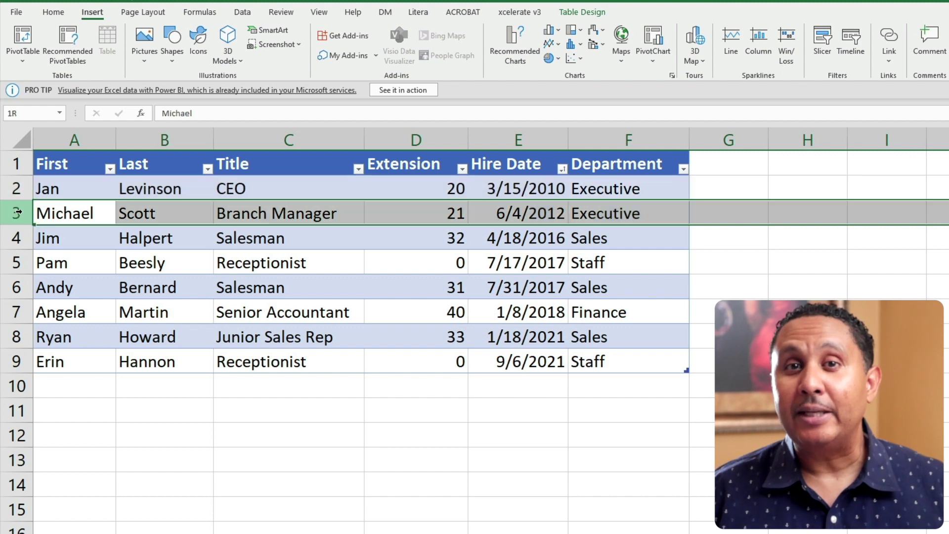
{"action": "left_click", "coordinate": [75, 132]}
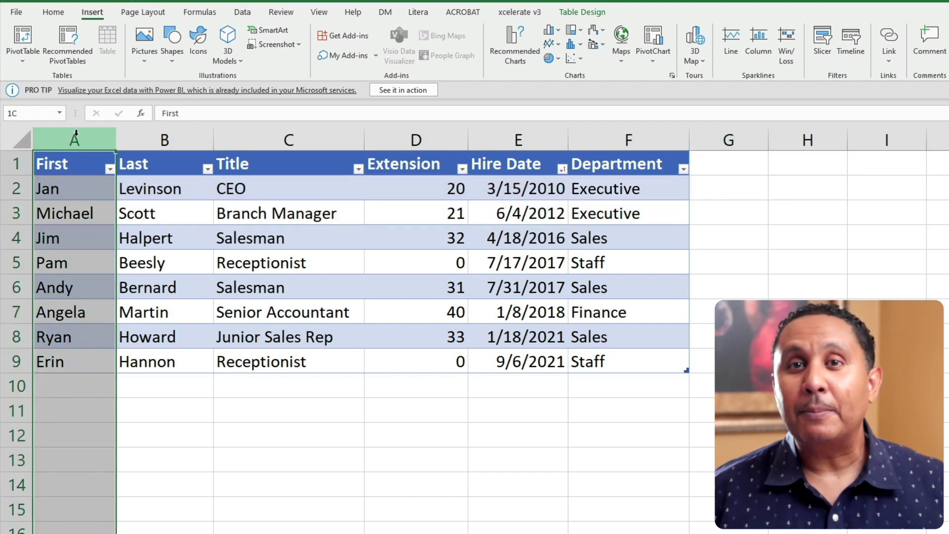
{"action": "left_click", "coordinate": [150, 133]}
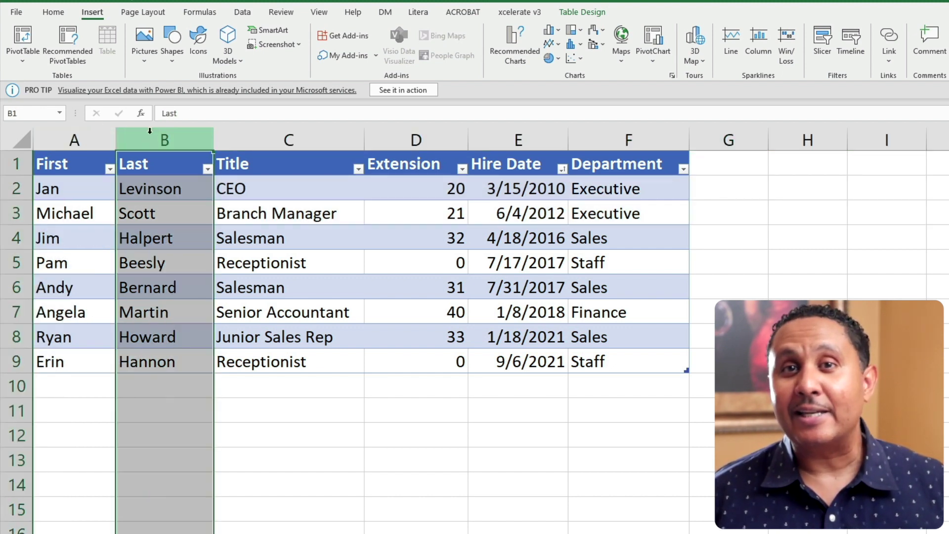
{"action": "left_click", "coordinate": [276, 129]}
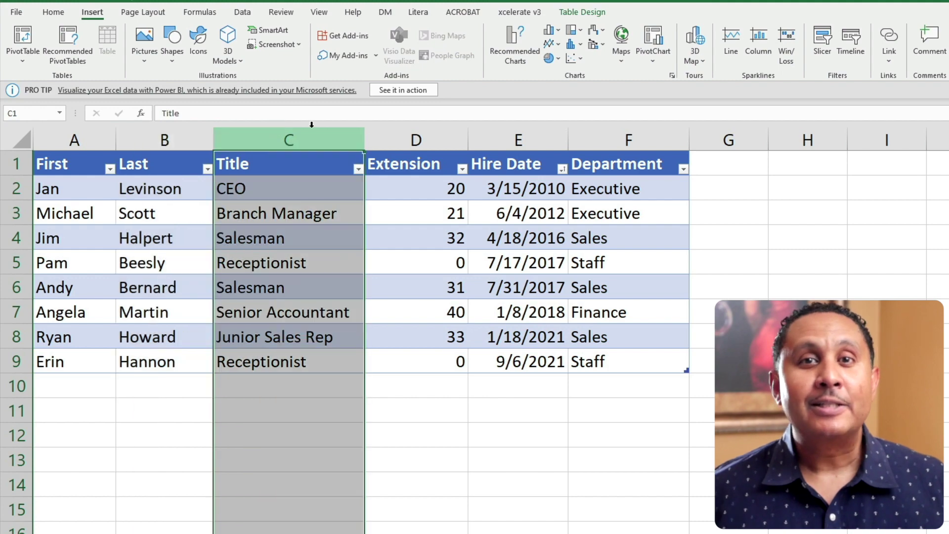
{"action": "left_click", "coordinate": [395, 130]}
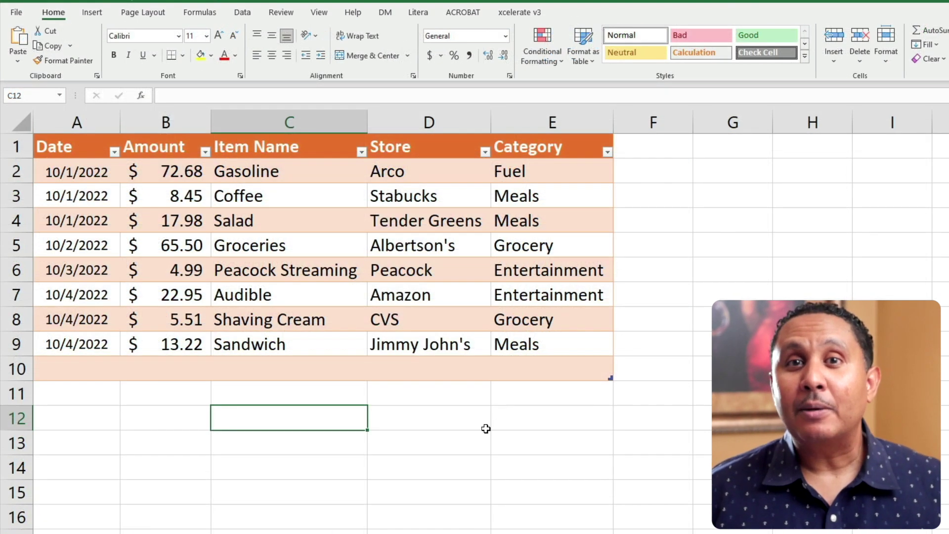
Select columns A through E of the expense table, then column B of the exercise log.
{"action": "left_click", "coordinate": [86, 122]}
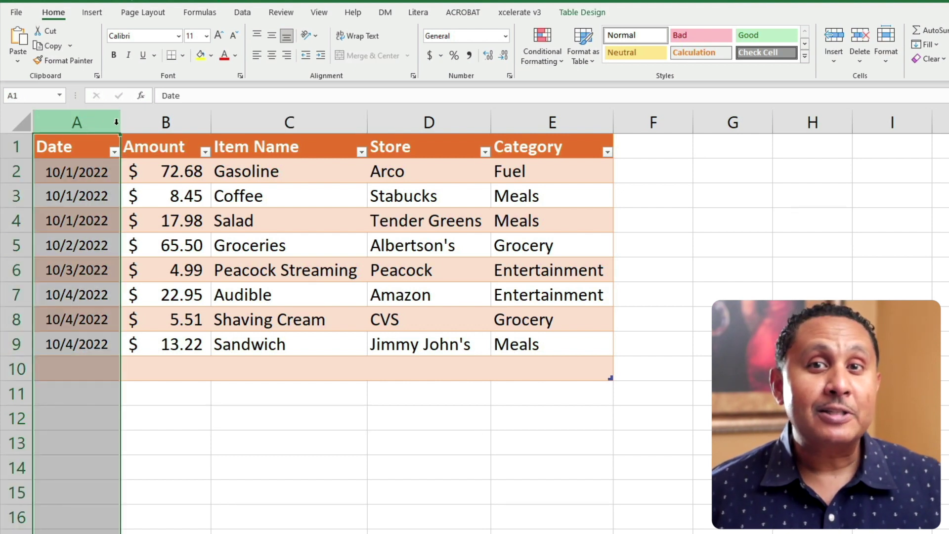
{"action": "left_click", "coordinate": [155, 125]}
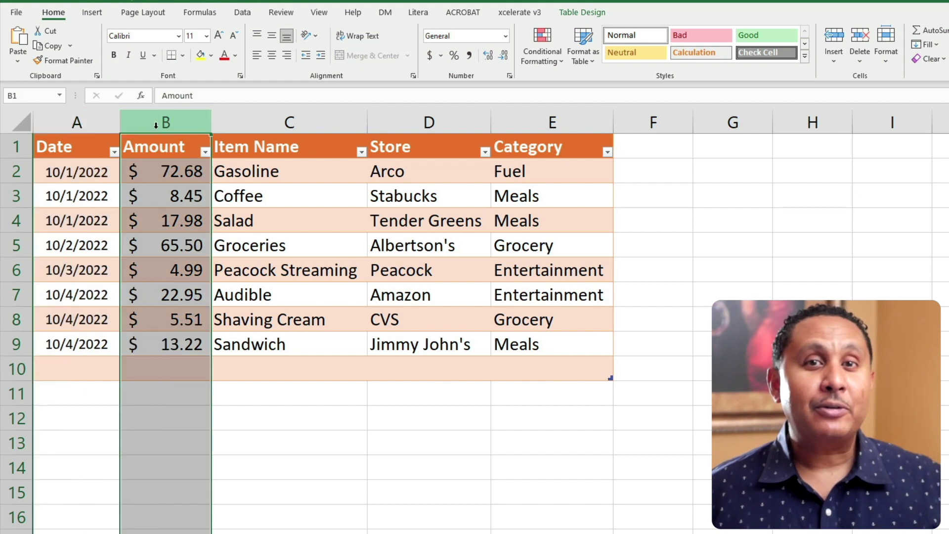
{"action": "left_click", "coordinate": [228, 125]}
{"action": "left_click", "coordinate": [379, 121]}
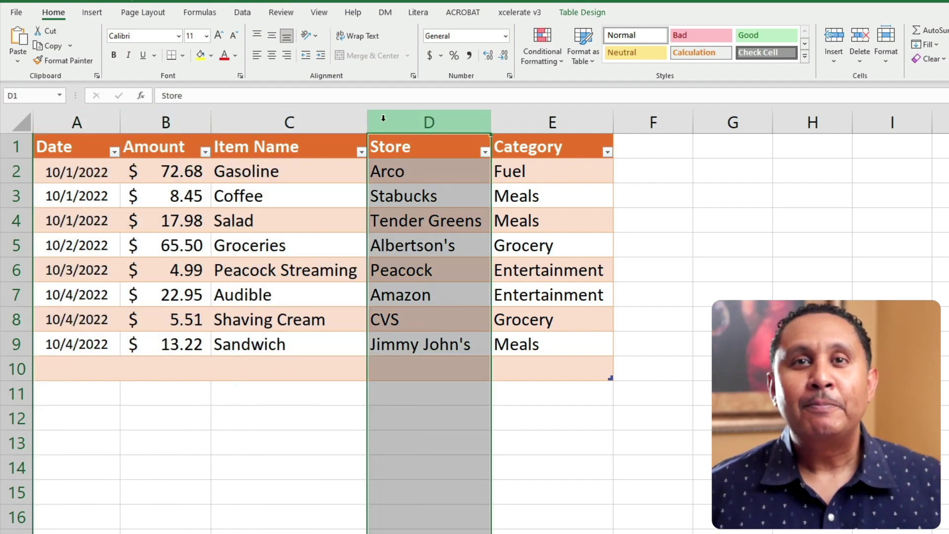
{"action": "left_click", "coordinate": [516, 129]}
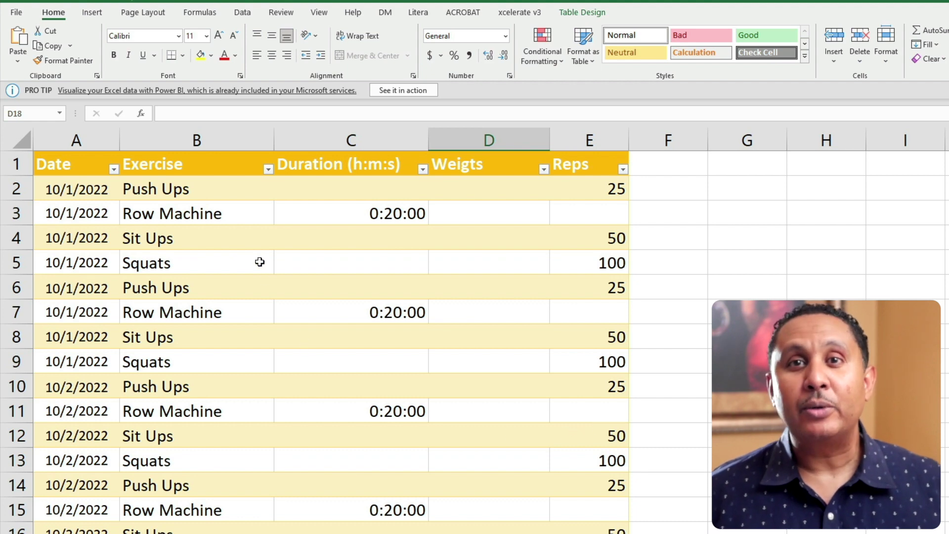
{"action": "left_click", "coordinate": [227, 143]}
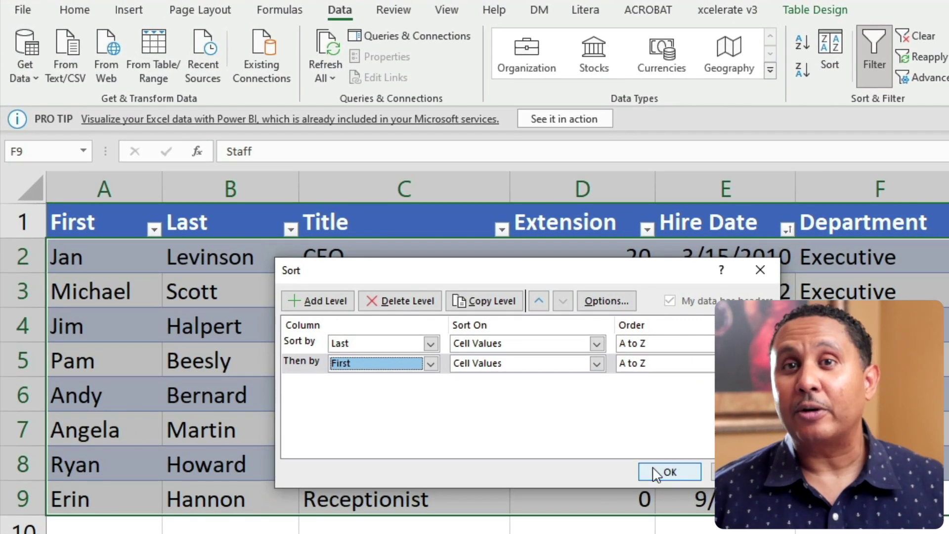
Confirm sorting the employee table by Last, then First, both A to Z.
{"action": "left_click", "coordinate": [669, 471]}
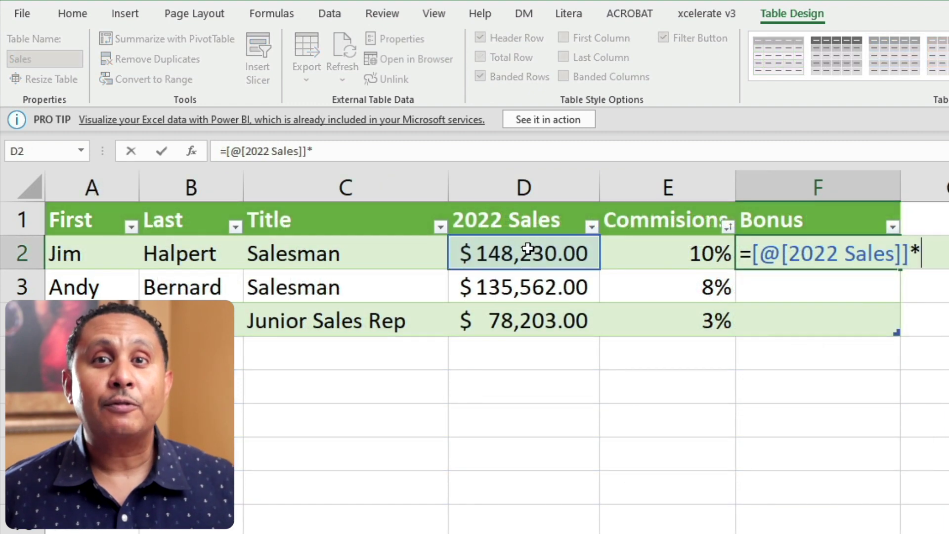
Complete the Bonus formula as 2022 Sales times Commisions, filling all three rows.
{"action": "left_click", "coordinate": [633, 255]}
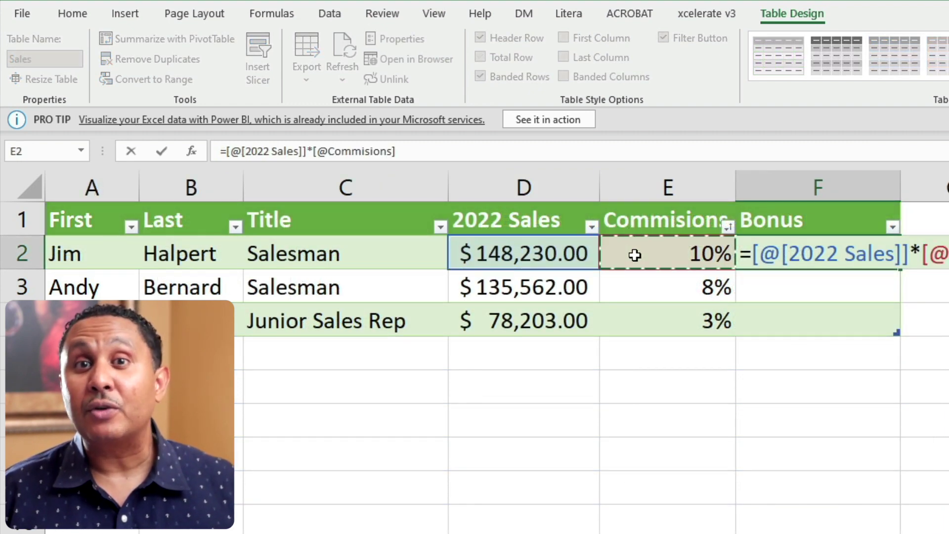
{"action": "key", "text": "Return"}
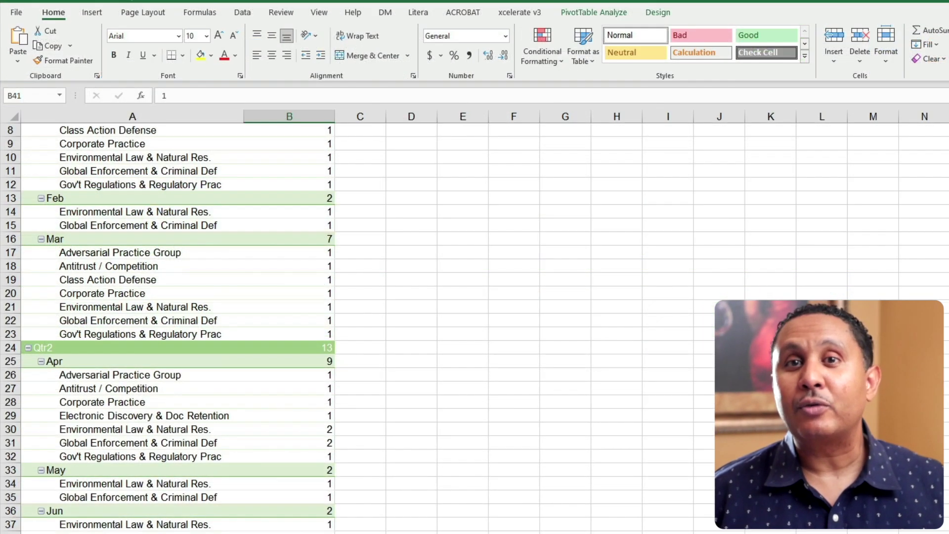
Scroll to the pivot table's Grand Total row and move the active cell below it.
{"action": "scroll", "coordinate": [346, 346], "scroll_direction": "down", "scroll_amount": 1}
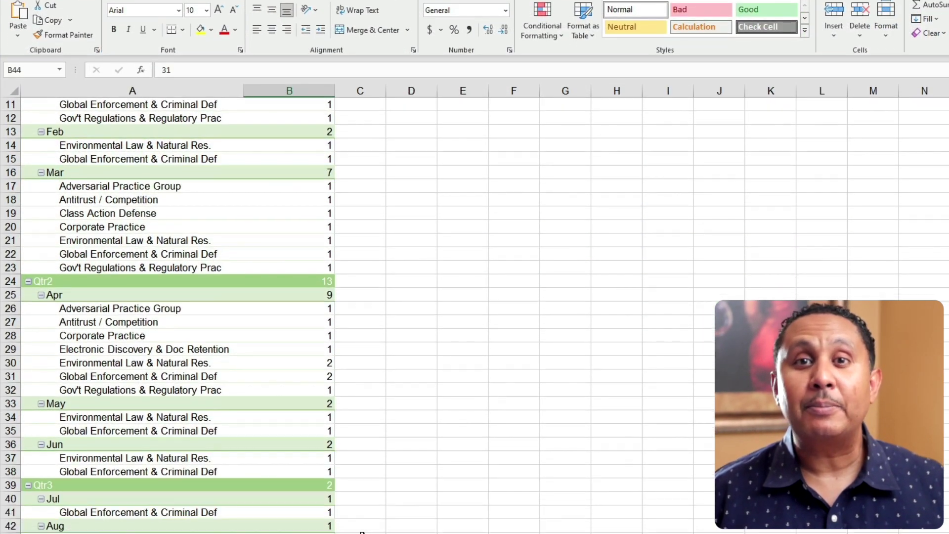
{"action": "key", "text": "Down"}
{"action": "key", "text": "Down"}
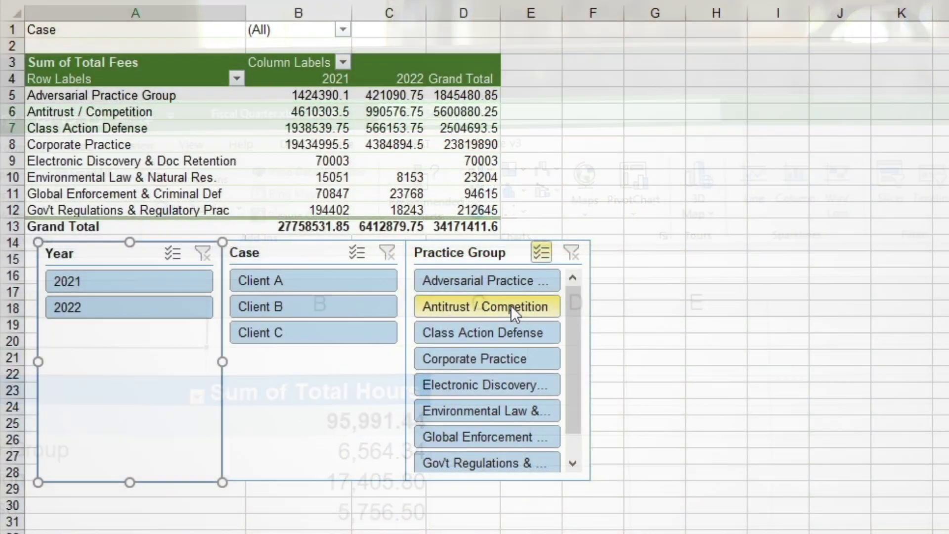
Exclude Antitrust / Competition and Corporate Practice in the slicer, and move Case into Rows.
{"action": "left_click", "coordinate": [511, 306]}
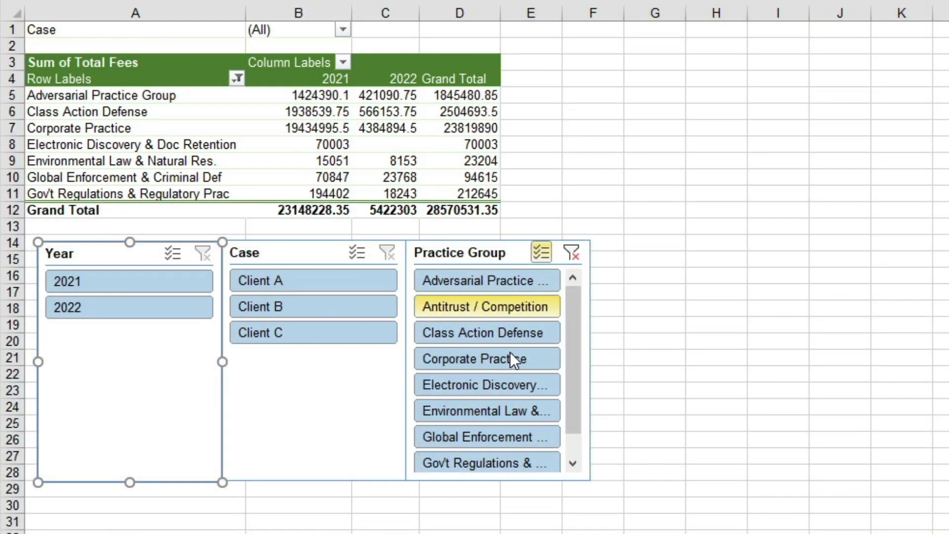
{"action": "left_click", "coordinate": [511, 358]}
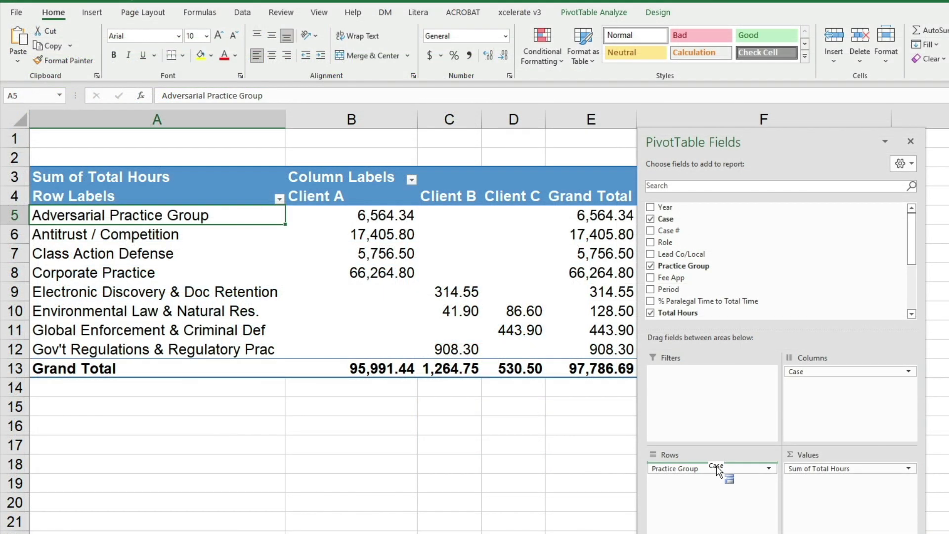
{"action": "left_click_drag", "start_coordinate": [716, 466], "coordinate": [716, 464]}
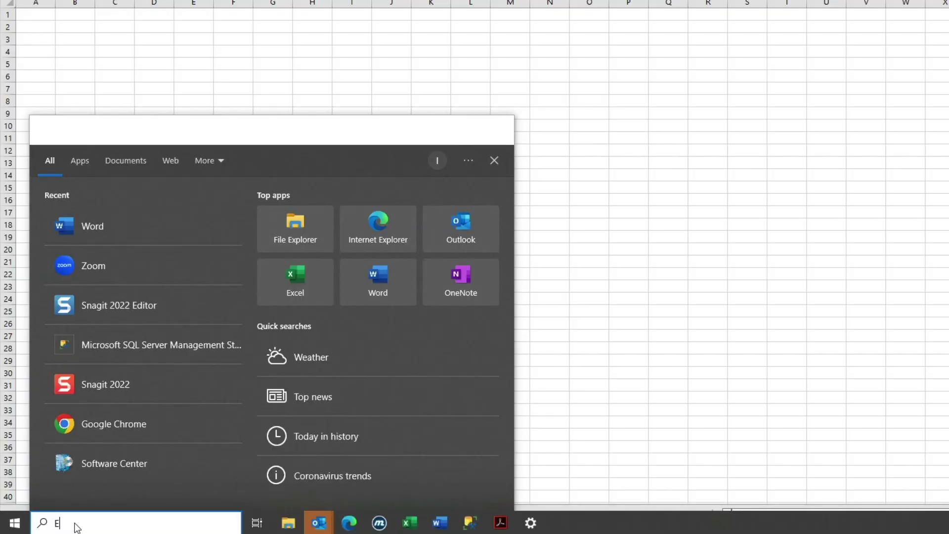
Finish entering Excel as the Windows search term.
{"action": "type", "text": "xcel"}
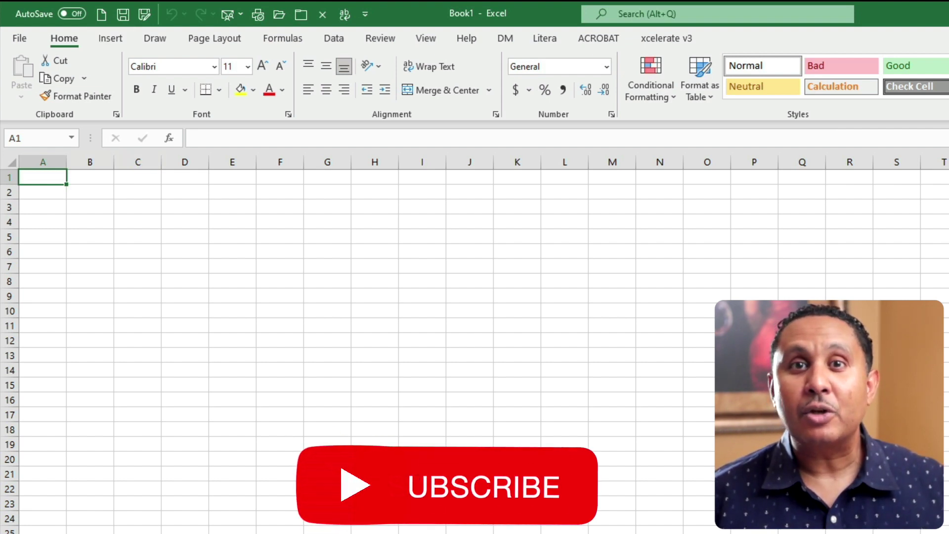
{"action": "key", "text": "alt+n"}
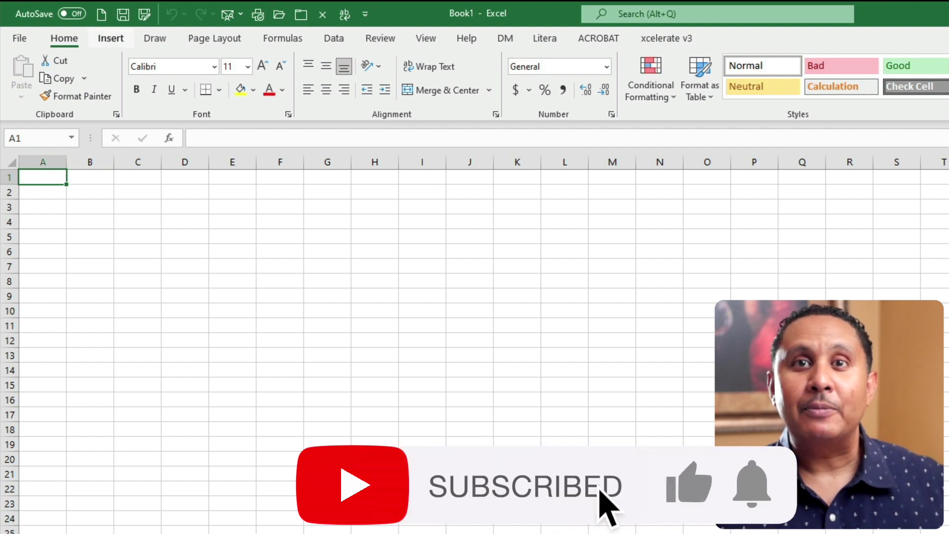
{"action": "key", "text": "alt+j"}
{"action": "key", "text": "i"}
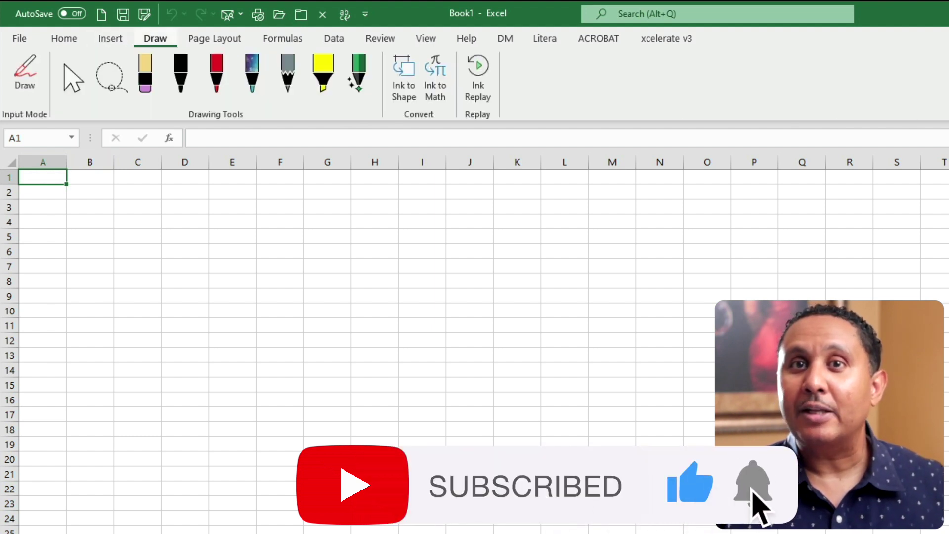
{"action": "key", "text": "alt+p"}
{"action": "key", "text": "alt+m"}
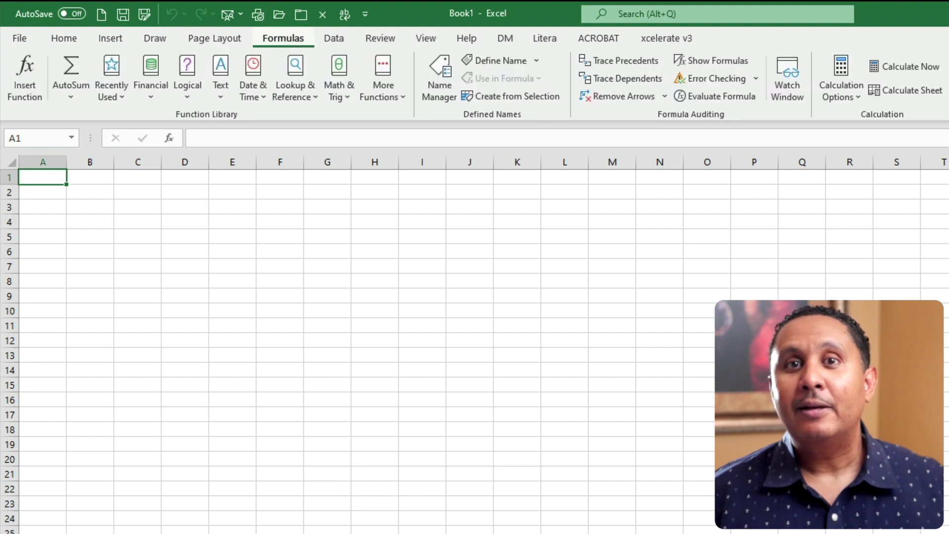
{"action": "key", "text": "alt+a"}
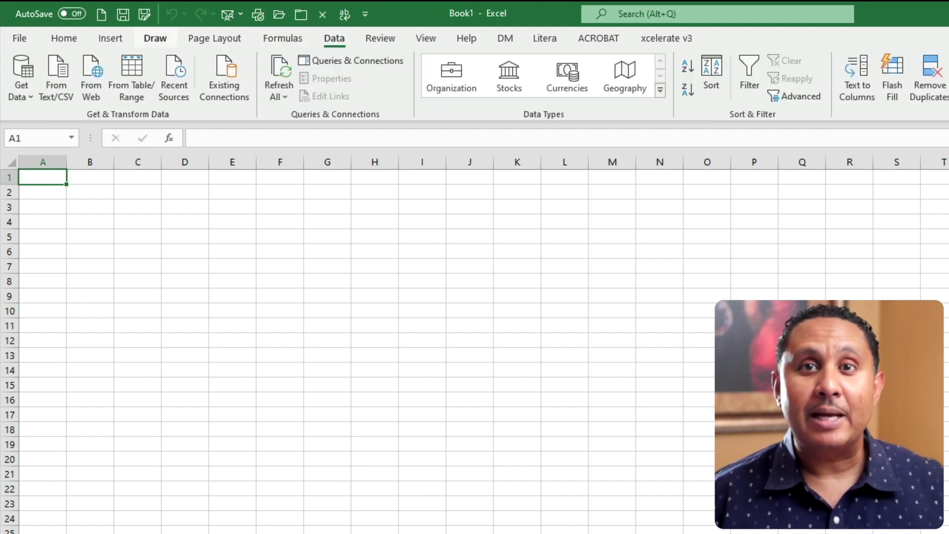
{"action": "key", "text": "alt+h"}
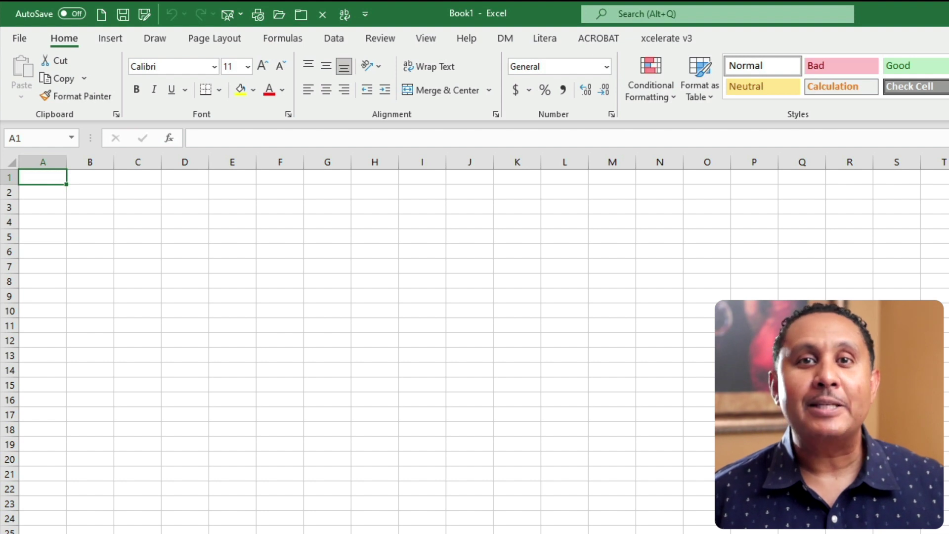
{"action": "right_click", "coordinate": [140, 220]}
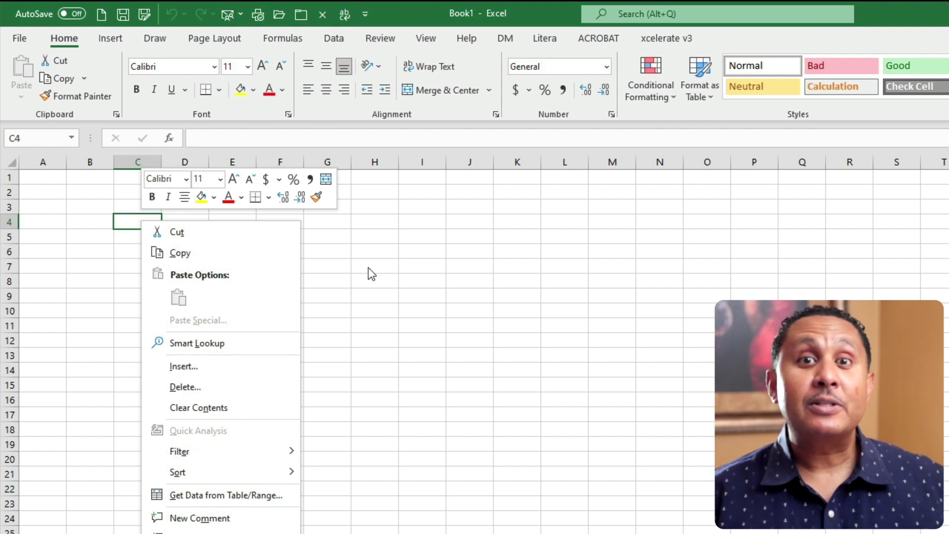
{"action": "right_click", "coordinate": [381, 165]}
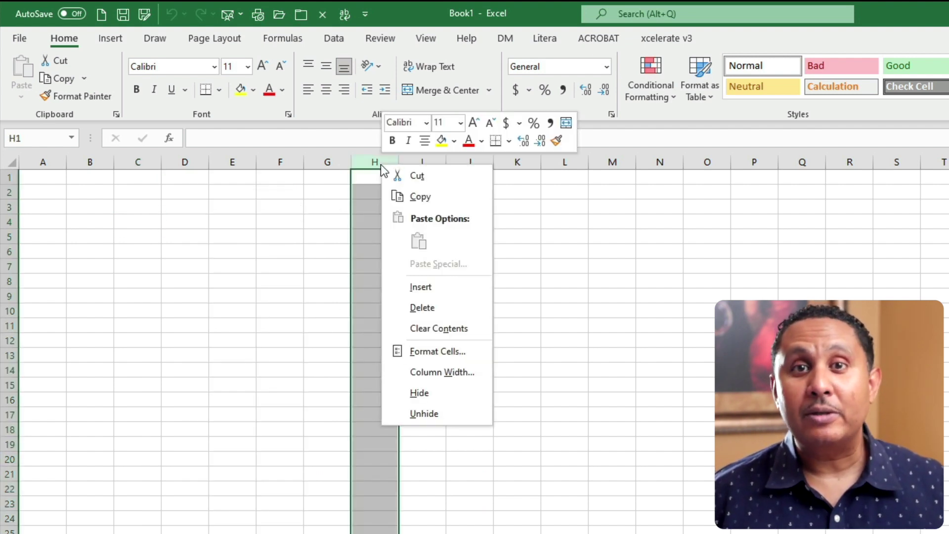
{"action": "left_click", "coordinate": [6, 256]}
{"action": "right_click", "coordinate": [6, 253]}
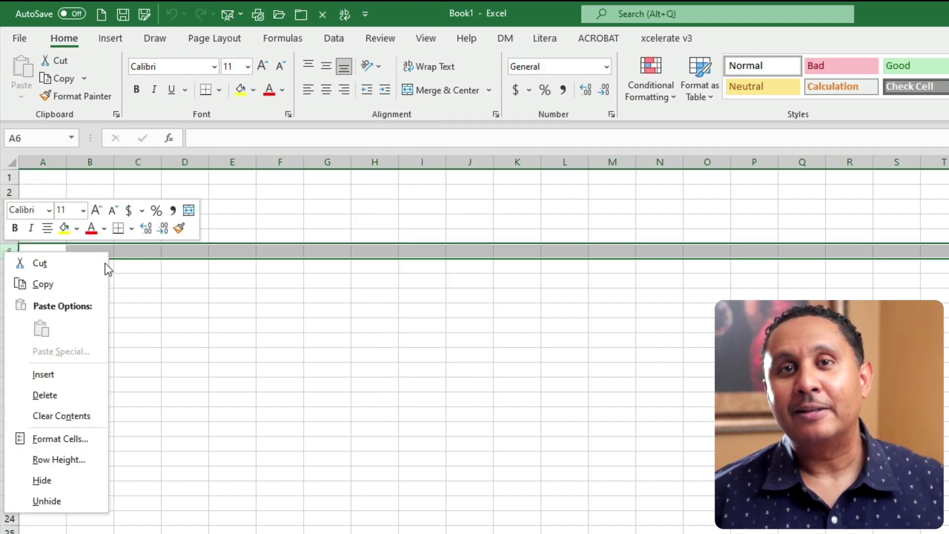
{"action": "key", "text": "Escape"}
{"action": "left_click", "coordinate": [184, 251]}
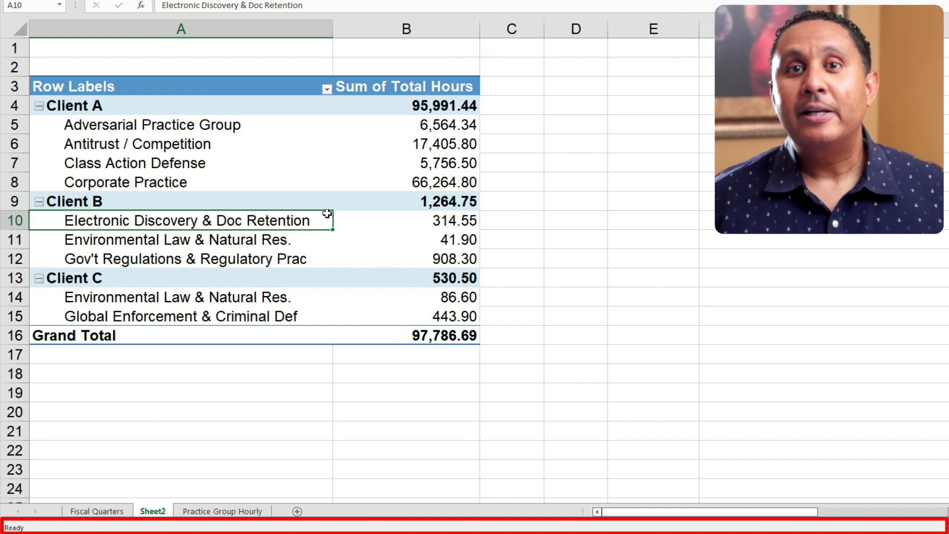
{"action": "left_click", "coordinate": [395, 252], "text": "shift"}
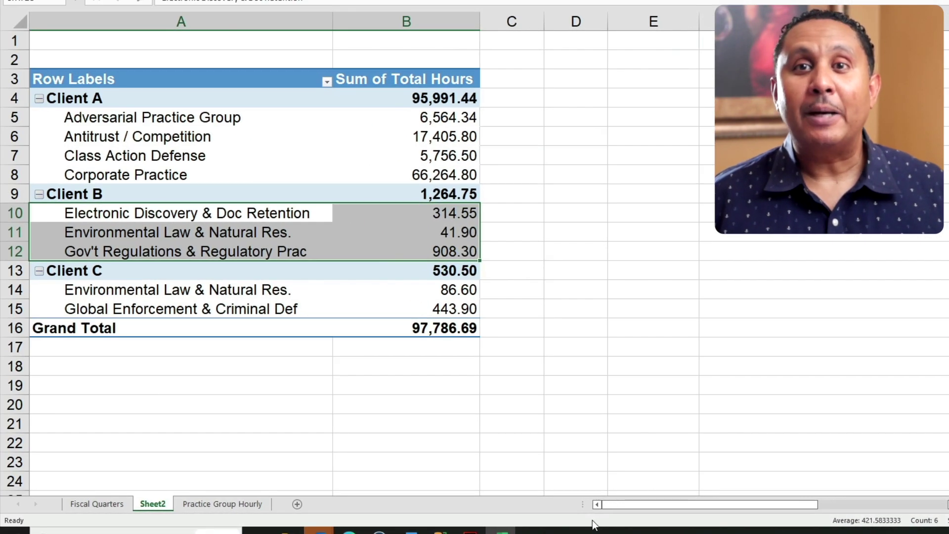
{"action": "right_click", "coordinate": [592, 520]}
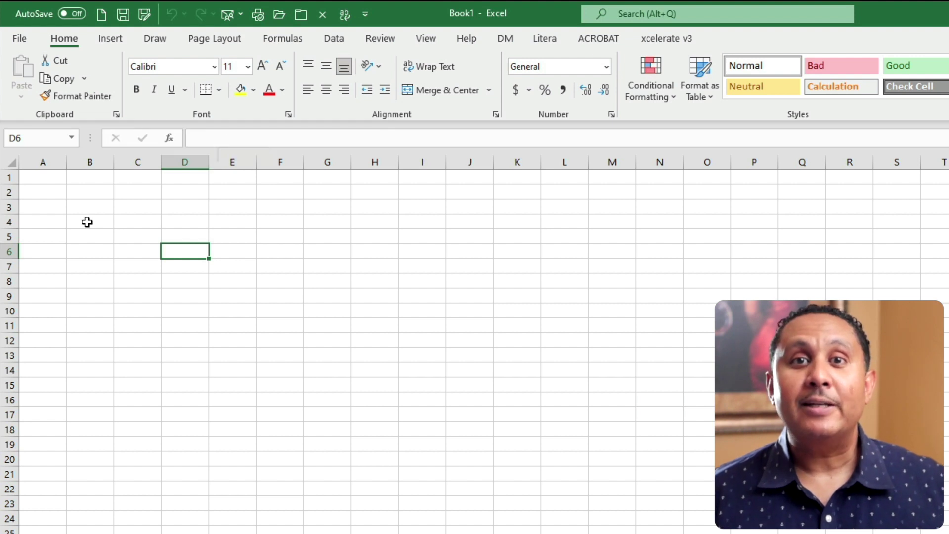
{"action": "left_click", "coordinate": [10, 193]}
{"action": "left_click", "coordinate": [89, 161]}
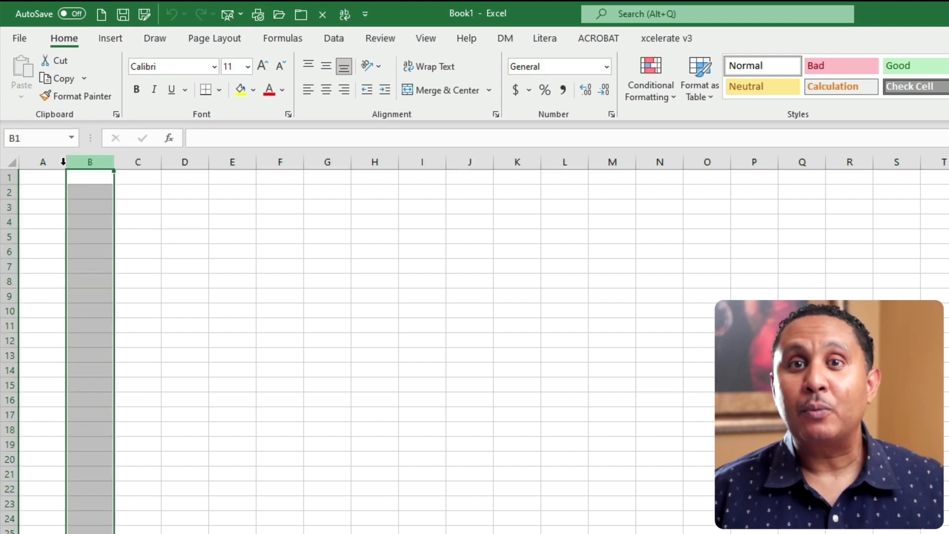
{"action": "left_click", "coordinate": [52, 177]}
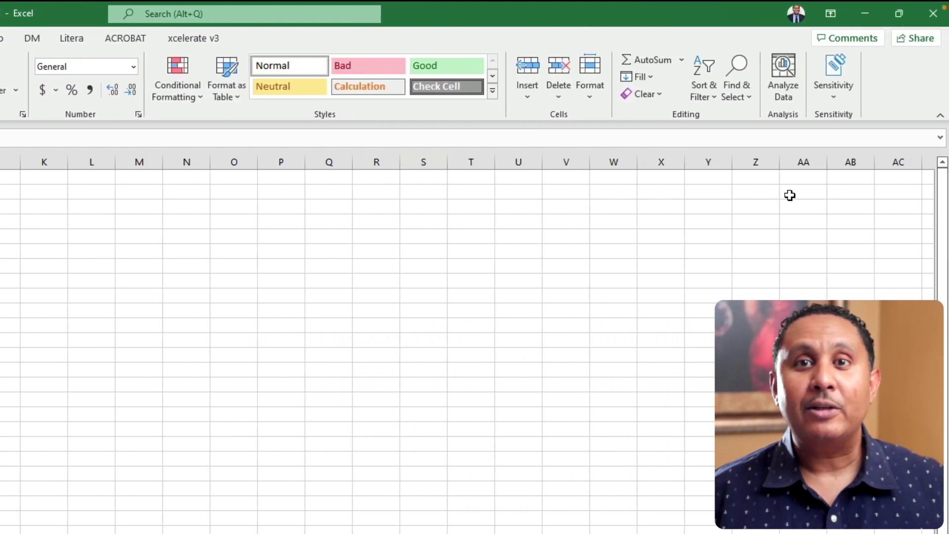
{"action": "left_click", "coordinate": [766, 175]}
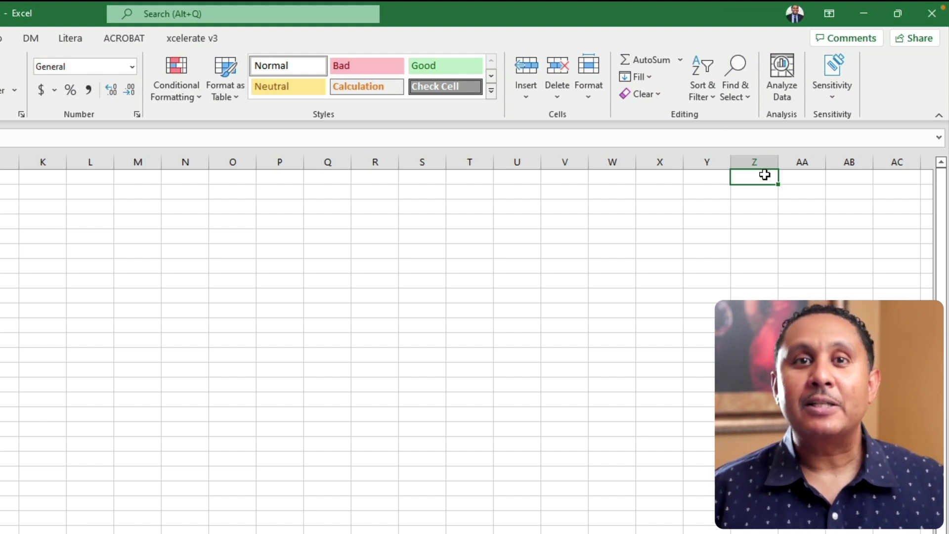
Move right along row 1 past column IV to the last column, XFD.
{"action": "key", "text": "Right"}
{"action": "key", "text": "Right"}
{"action": "key", "text": "Right"}
{"action": "key", "text": "Right"}
{"action": "key", "text": "Right"}
{"action": "key", "text": "Right"}
{"action": "key", "text": "Right"}
{"action": "key", "text": "Right"}
{"action": "key", "text": "Right"}
{"action": "key", "text": "Right"}
{"action": "key", "text": "Right"}
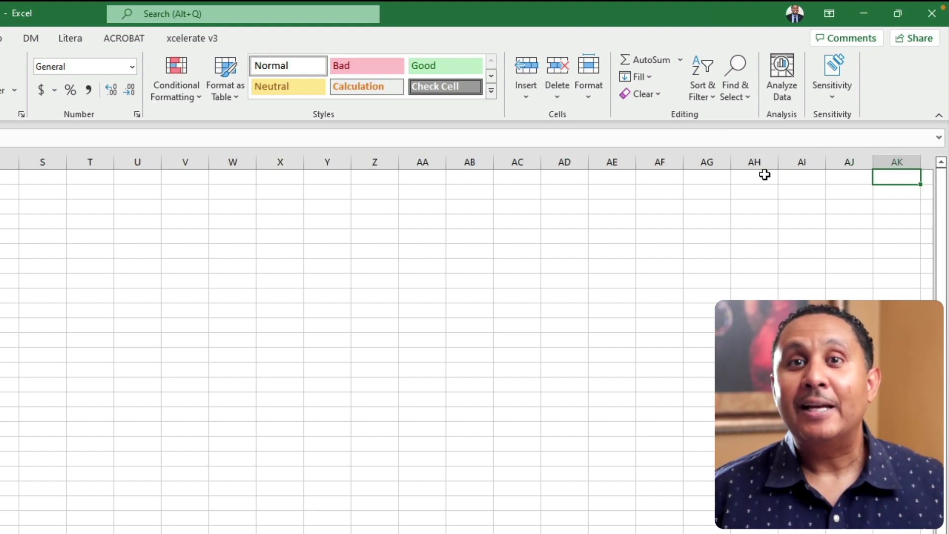
{"action": "key", "text": "Right"}
{"action": "key", "text": "Right"}
{"action": "key", "text": "Right"}
{"action": "key", "text": "Right"}
{"action": "key", "text": "Right"}
{"action": "key", "text": "Right"}
{"action": "key", "text": "Right"}
{"action": "key", "text": "Right"}
{"action": "key", "text": "Right"}
{"action": "key", "text": "Right"}
{"action": "key", "text": "Right"}
{"action": "key", "text": "Right"}
{"action": "key", "text": "Right"}
{"action": "key", "text": "Right"}
{"action": "key", "text": "Right"}
{"action": "key", "text": "Right"}
{"action": "key", "text": "Right"}
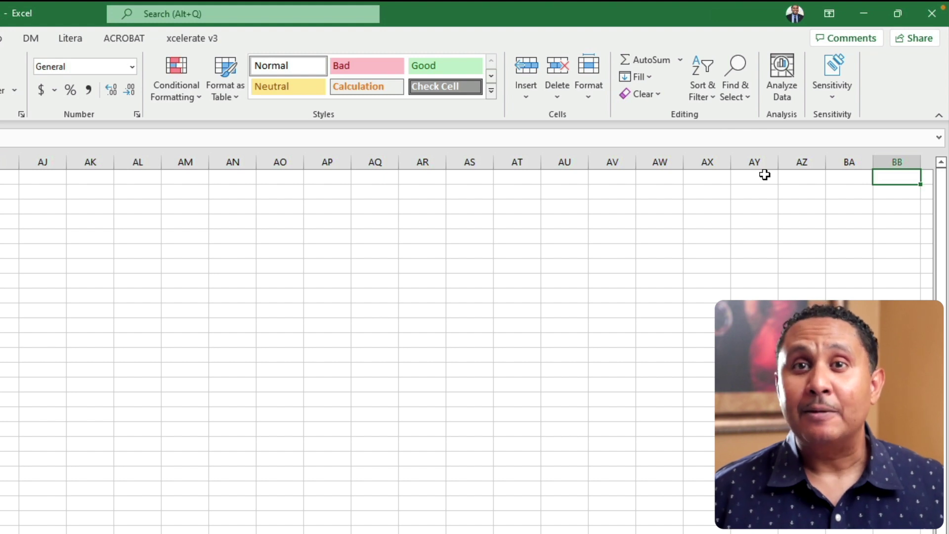
{"action": "key", "text": "Right"}
{"action": "key", "text": "Right"}
{"action": "key", "text": "Right"}
{"action": "key", "text": "Right"}
{"action": "key", "text": "Right"}
{"action": "key", "text": "Right"}
{"action": "key", "text": "Right"}
{"action": "key", "text": "Right"}
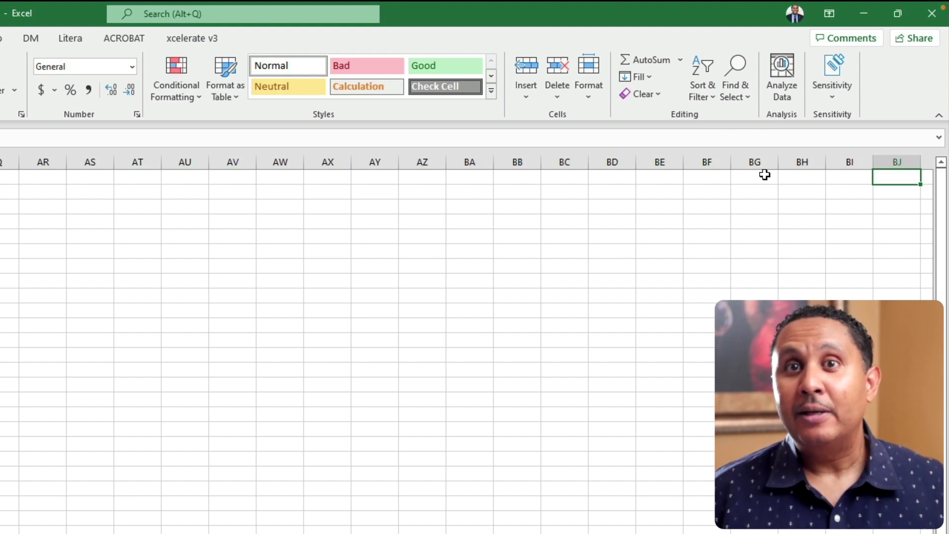
{"action": "key", "text": "Right"}
{"action": "key", "text": "Right"}
{"action": "key", "text": "Right"}
{"action": "key", "text": "Right"}
{"action": "key", "text": "Right"}
{"action": "key", "text": "Right"}
{"action": "key", "text": "Right"}
{"action": "key", "text": "Right"}
{"action": "key", "text": "Right"}
{"action": "key", "text": "Right"}
{"action": "key", "text": "Right"}
{"action": "key", "text": "Right"}
{"action": "key", "text": "Right"}
{"action": "key", "text": "Right"}
{"action": "key", "text": "Right"}
{"action": "key", "text": "Right"}
{"action": "key", "text": "Right"}
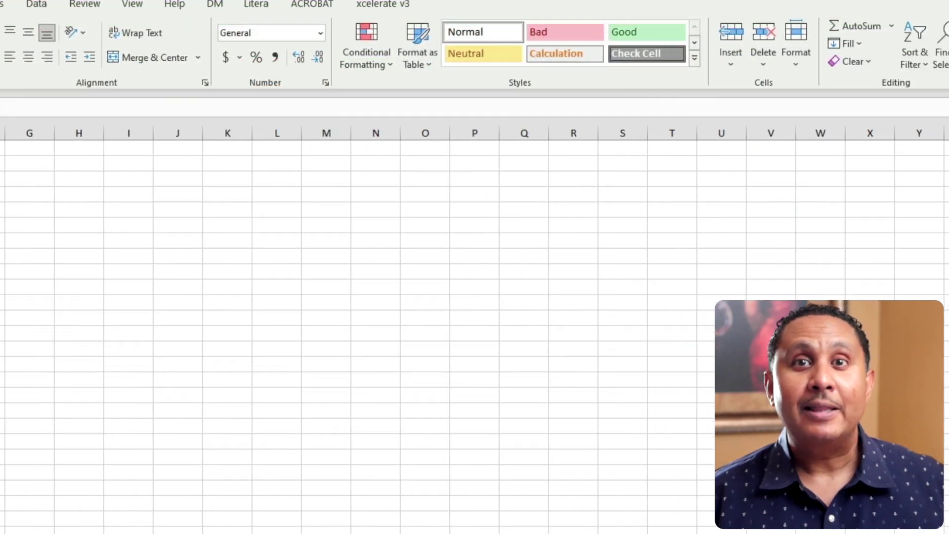
{"action": "key", "text": "ctrl+Right"}
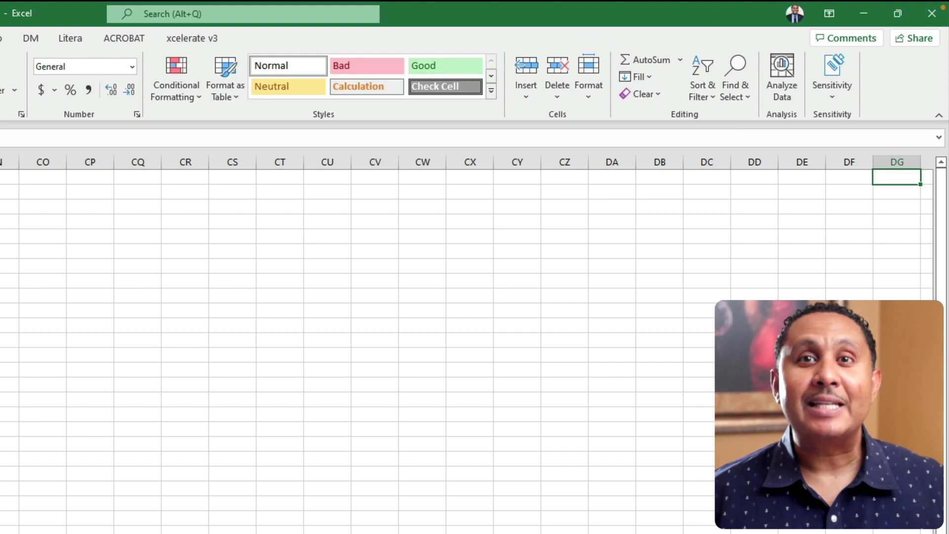
{"action": "key", "text": "ctrl+Right"}
{"action": "key", "text": "Right"}
{"action": "key", "text": "Right"}
{"action": "key", "text": "Right"}
{"action": "key", "text": "Right"}
{"action": "key", "text": "Right"}
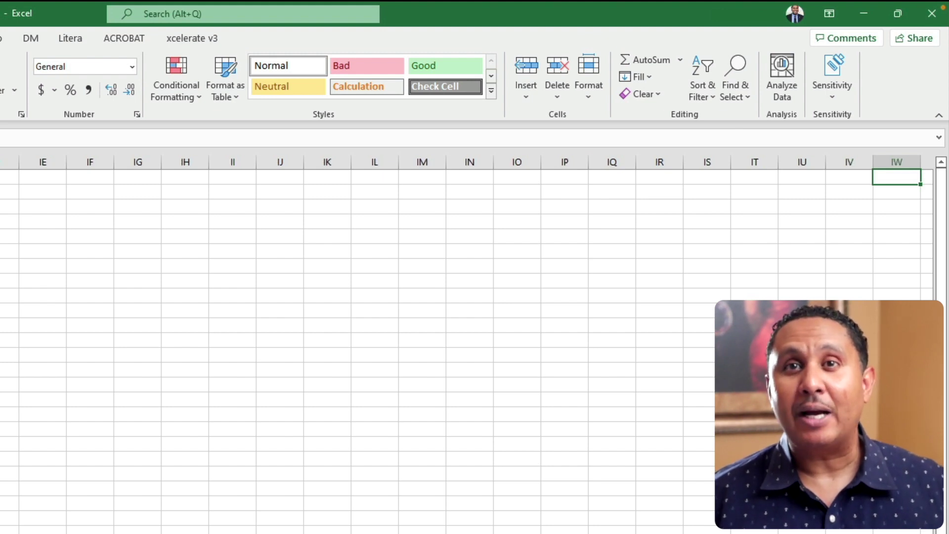
{"action": "key", "text": "ctrl+Right"}
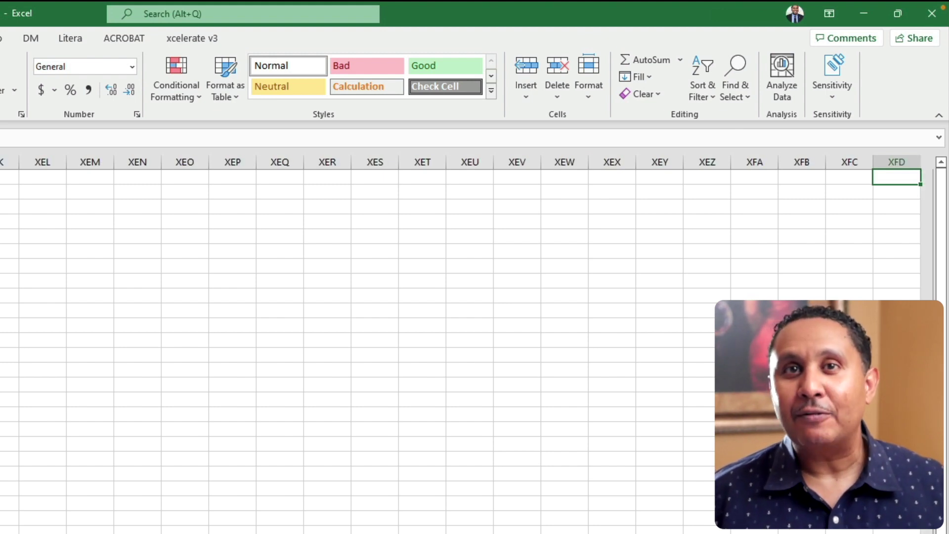
Return to A1, jump down to the last row 1048576, then back to the top.
{"action": "key", "text": "ctrl+Left"}
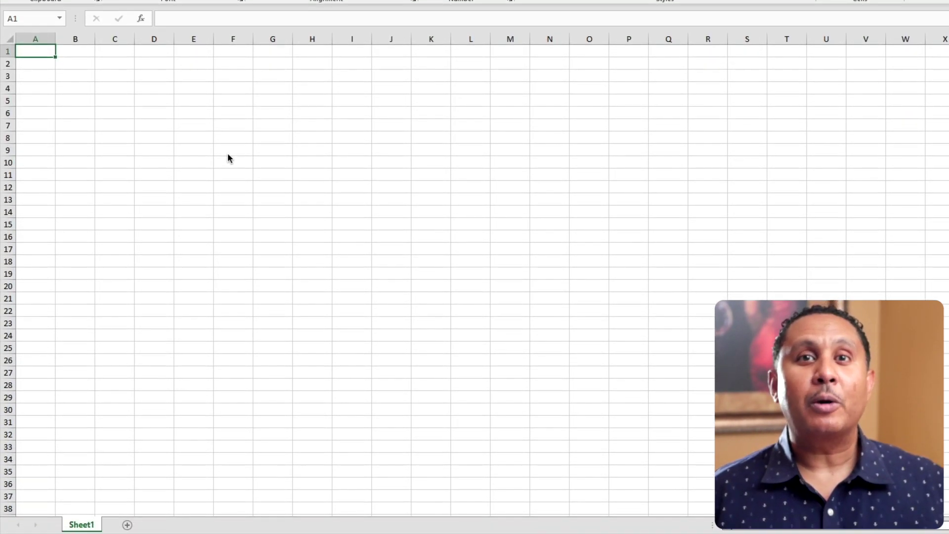
{"action": "key", "text": "ctrl+Down"}
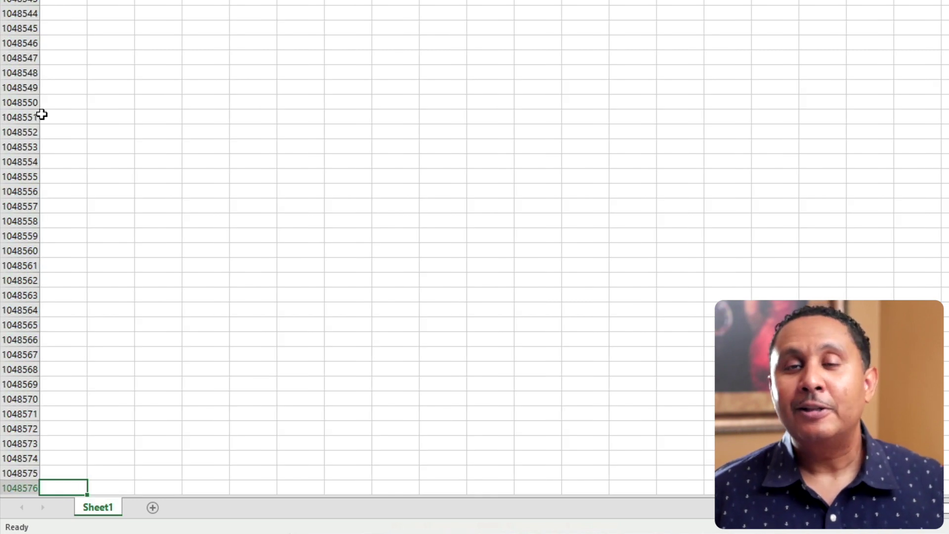
{"action": "key", "text": "ctrl+Up"}
Select column A, row 1, then cells A1, A2 and I15 in turn.
{"action": "left_click", "coordinate": [47, 161]}
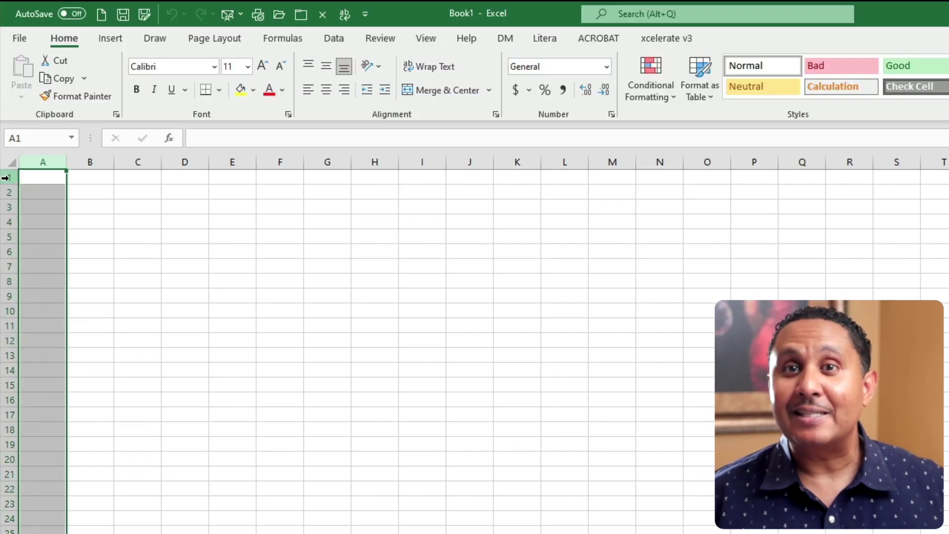
{"action": "left_click", "coordinate": [10, 177]}
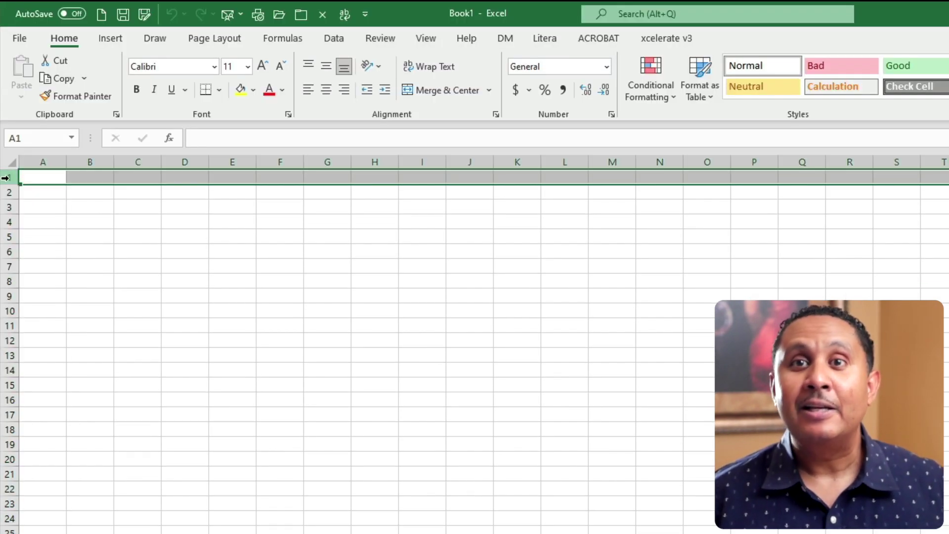
{"action": "left_click", "coordinate": [41, 178]}
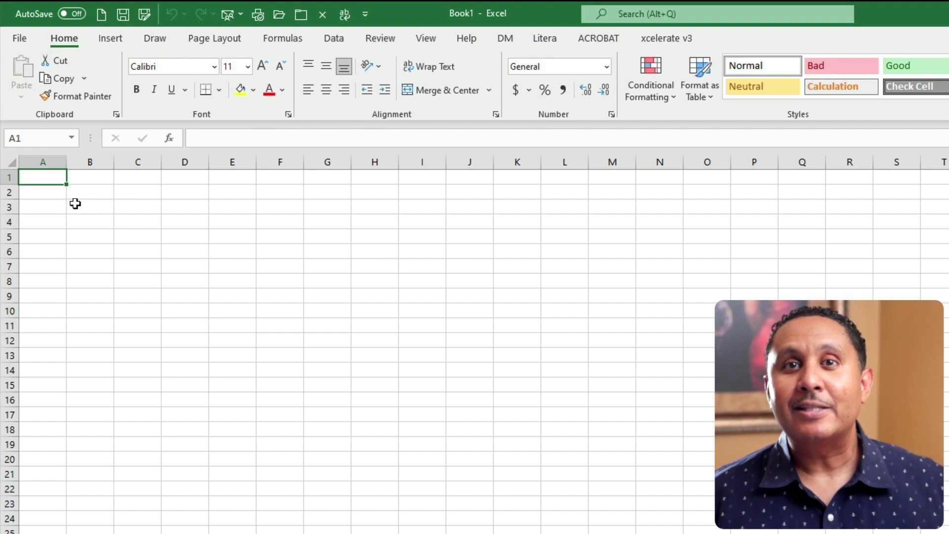
{"action": "left_click", "coordinate": [48, 192]}
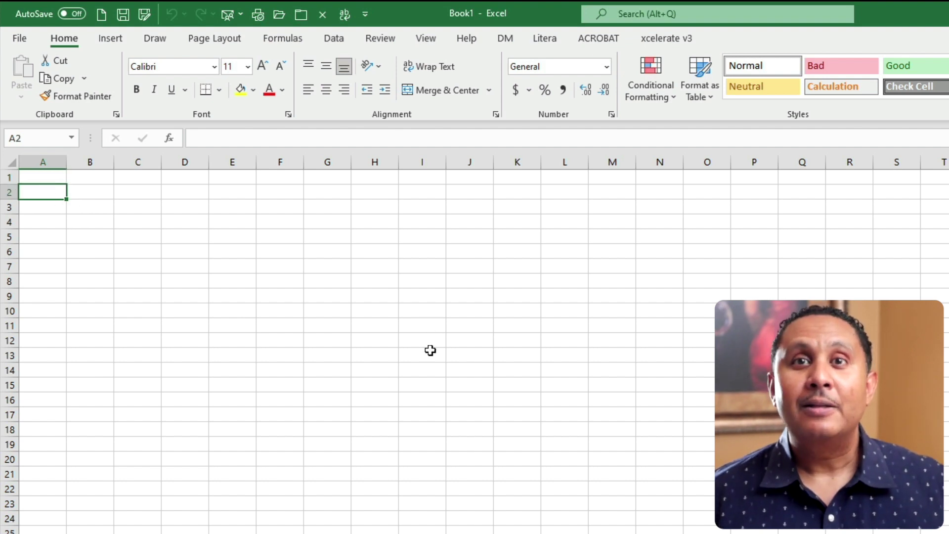
{"action": "left_click", "coordinate": [427, 384]}
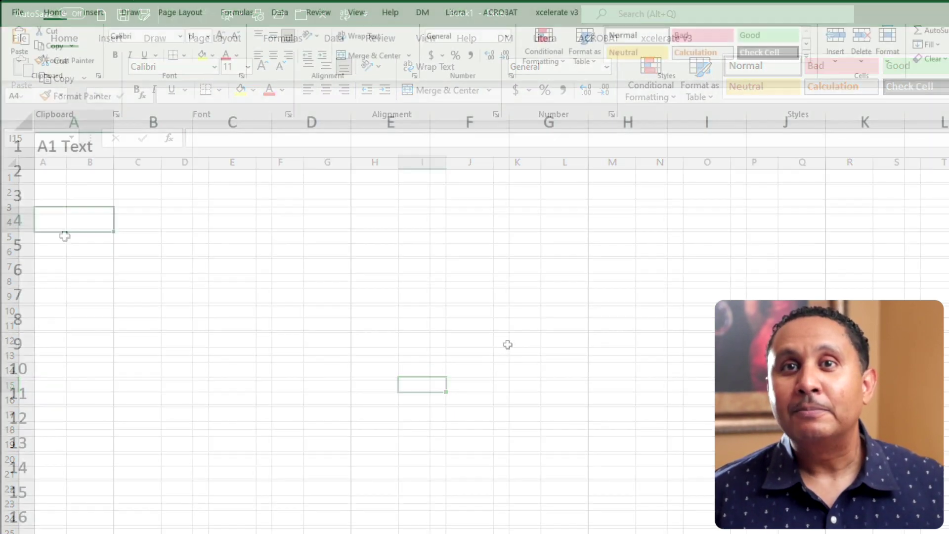
Enter the word Letters in A4, then the formula =A1+2.
{"action": "type", "text": "Letters"}
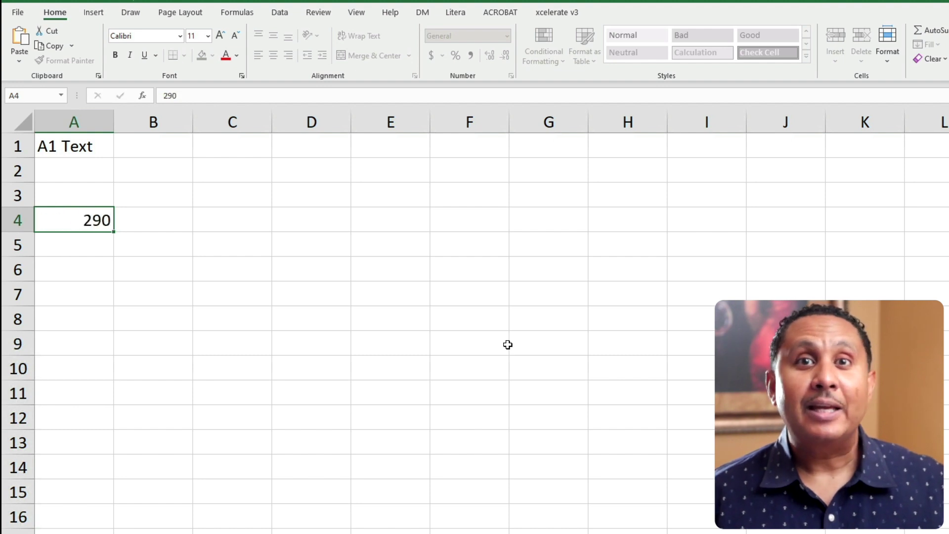
{"action": "key", "text": "Return"}
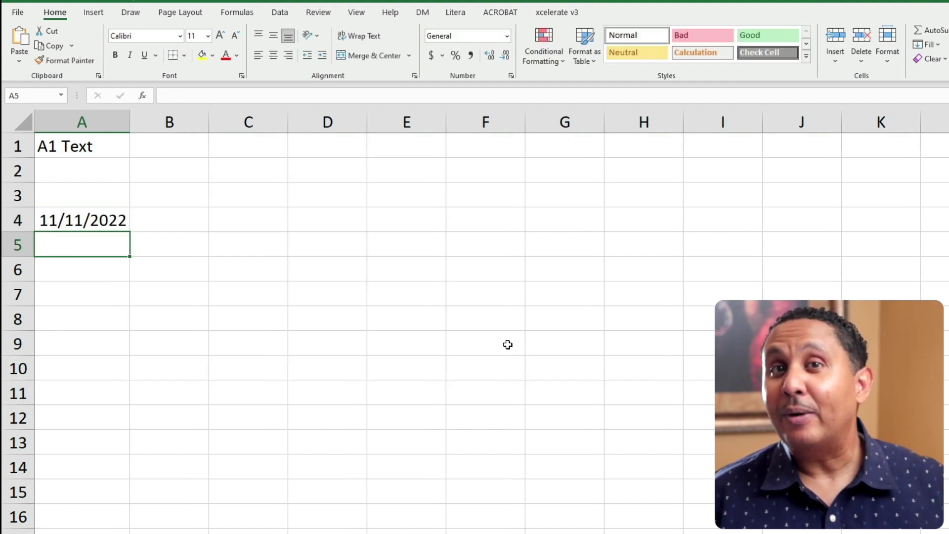
{"action": "key", "text": "Up"}
{"action": "type", "text": "=A1"}
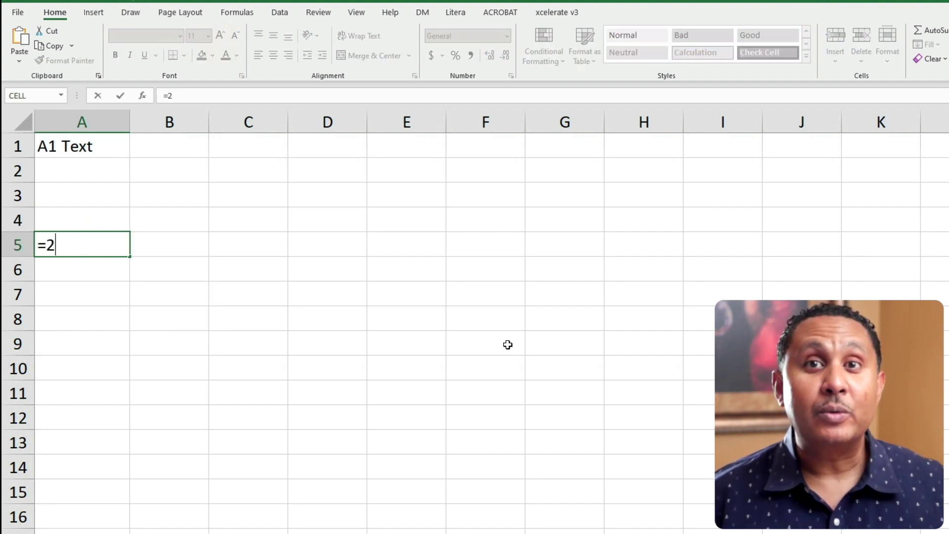
{"action": "type", "text": "+2"}
{"action": "key", "text": "Return"}
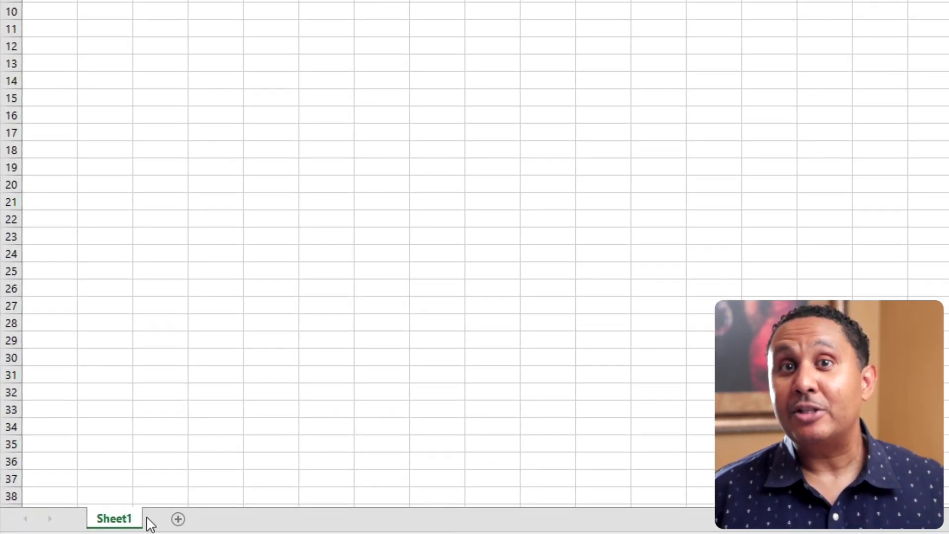
Rename the Sheet1 tab to 'List'.
{"action": "double_click", "coordinate": [115, 519]}
{"action": "key", "text": "Return"}
{"action": "right_click", "coordinate": [124, 523]}
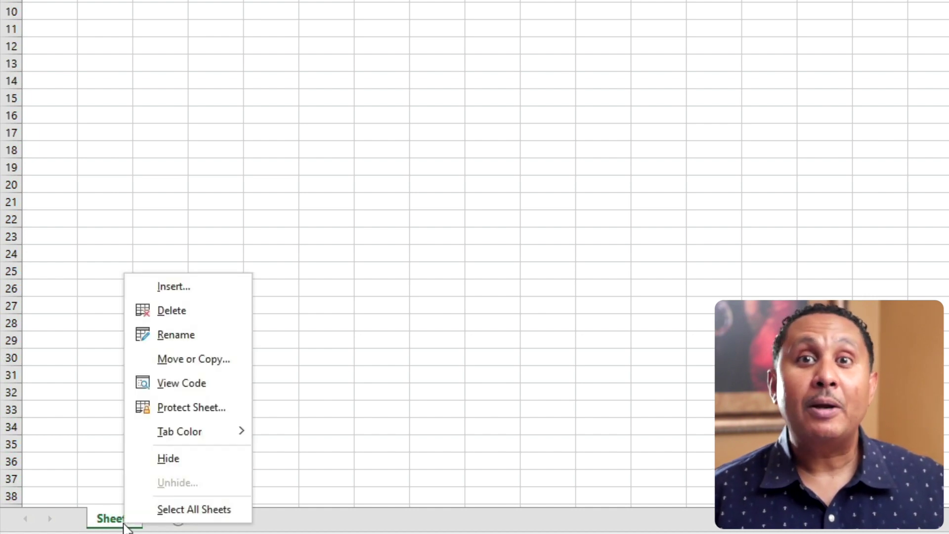
{"action": "left_click", "coordinate": [195, 341]}
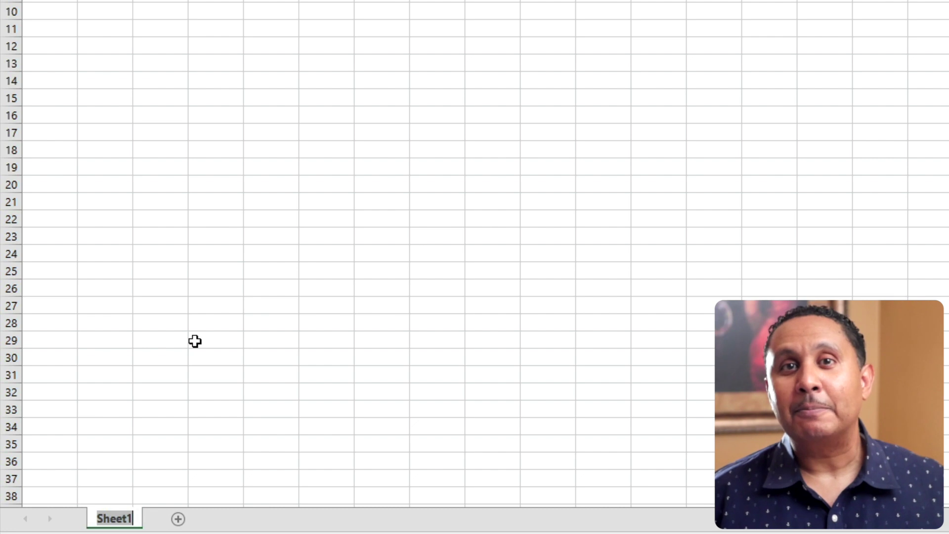
{"action": "type", "text": "List"}
{"action": "key", "text": "Return"}
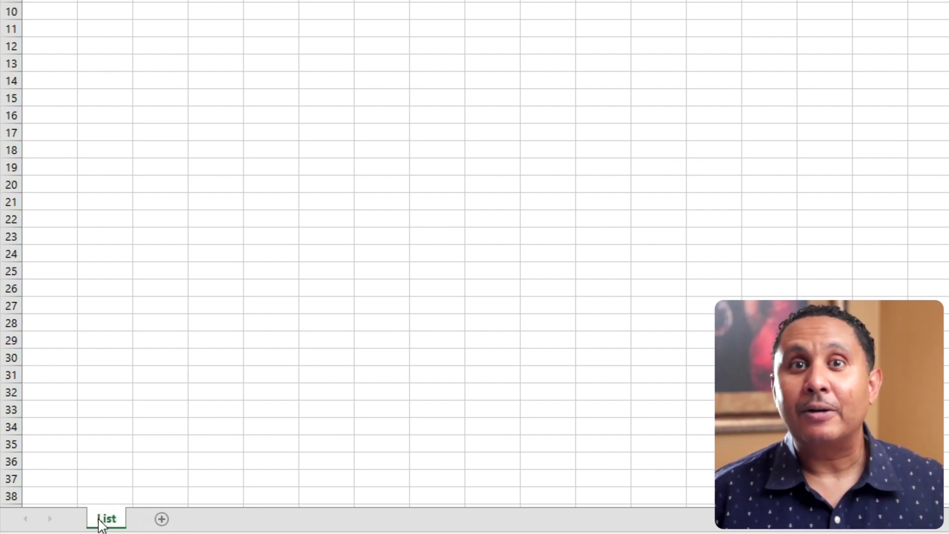
Set the List sheet's tab colour to orange.
{"action": "right_click", "coordinate": [99, 519]}
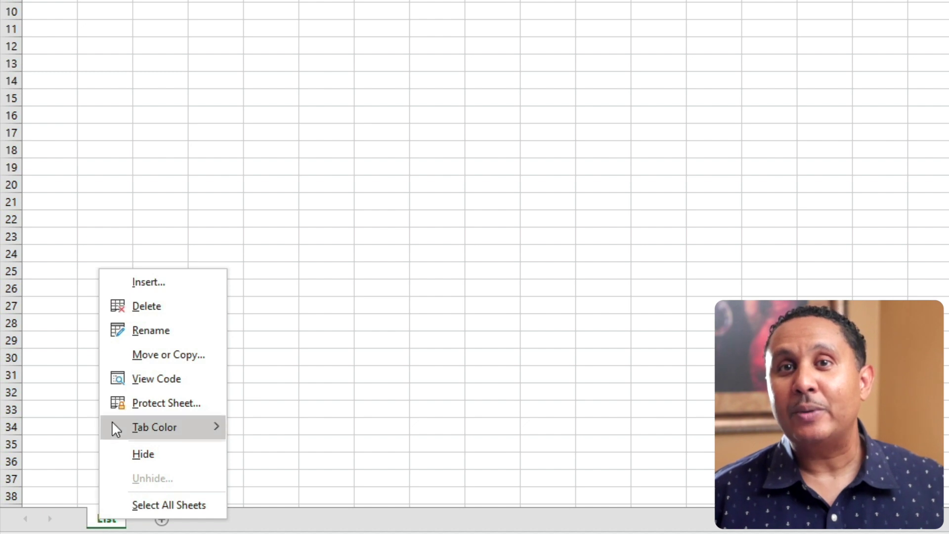
{"action": "mouse_move", "coordinate": [112, 423]}
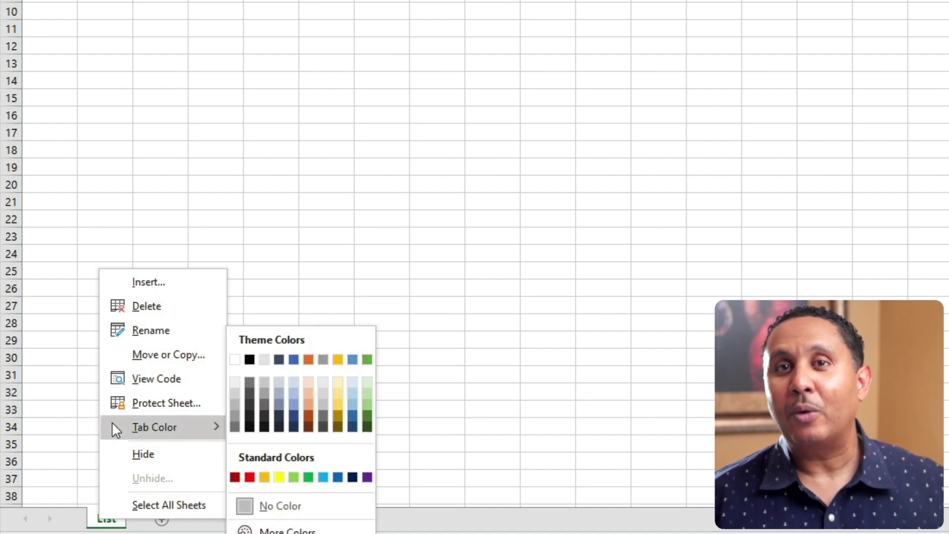
{"action": "left_click", "coordinate": [309, 403]}
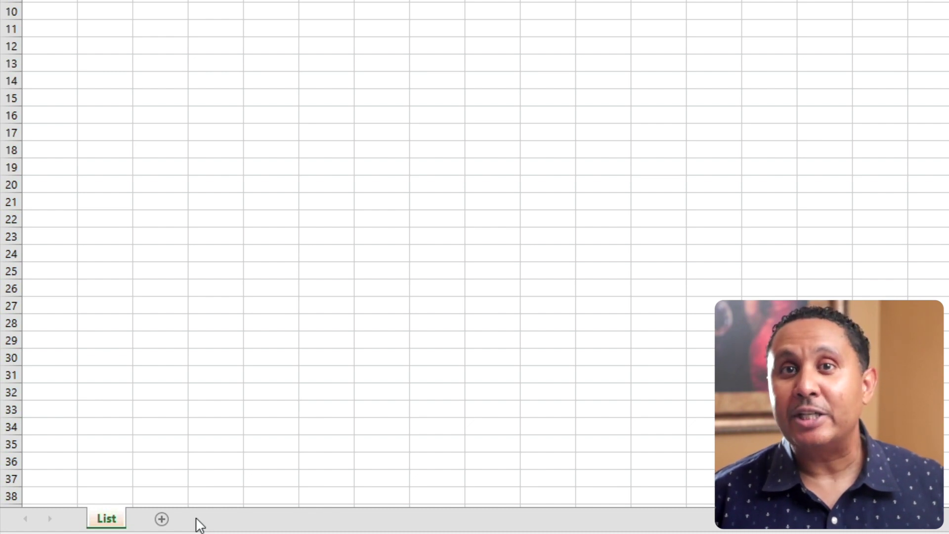
Add blank sheets Sheet2, Sheet3 and Sheet4 after List, then show Sheet2.
{"action": "left_click", "coordinate": [162, 519]}
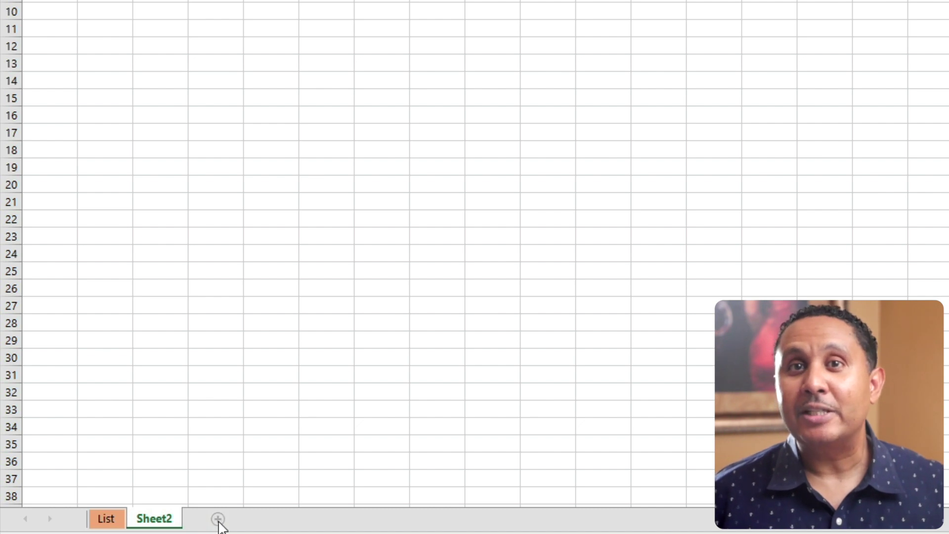
{"action": "left_click", "coordinate": [217, 519]}
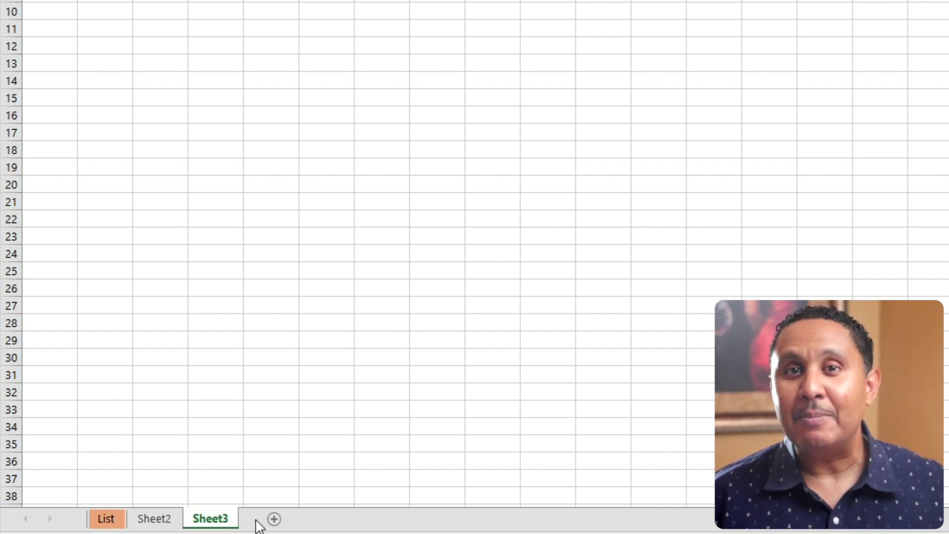
{"action": "left_click", "coordinate": [274, 519]}
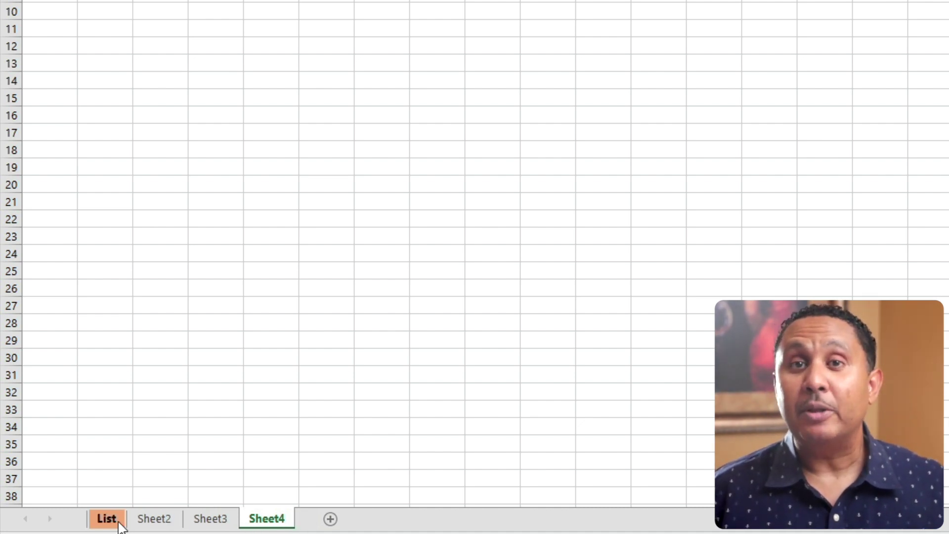
{"action": "left_click", "coordinate": [157, 521]}
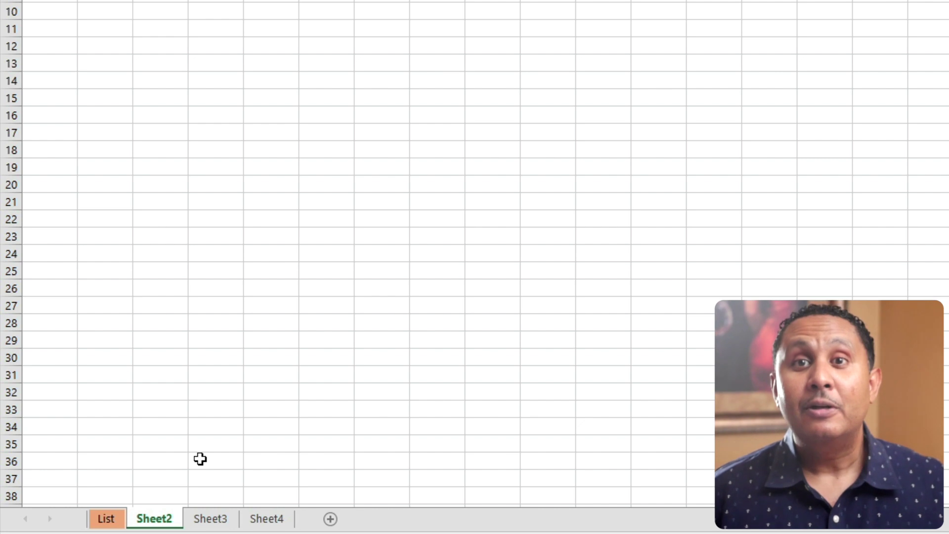
Move Sheet2 to the end, delete Sheet4, and place Sheet3 ahead of Sheet2.
{"action": "mouse_move", "coordinate": [165, 523]}
{"action": "left_mouse_down"}
{"action": "mouse_move", "coordinate": [244, 519]}
{"action": "mouse_move", "coordinate": [155, 525]}
{"action": "left_mouse_up"}
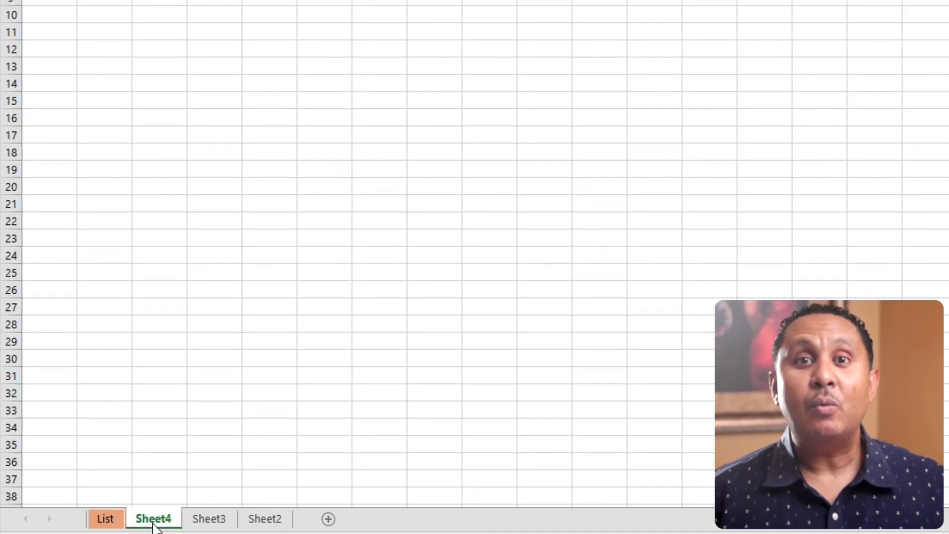
{"action": "right_click", "coordinate": [154, 524]}
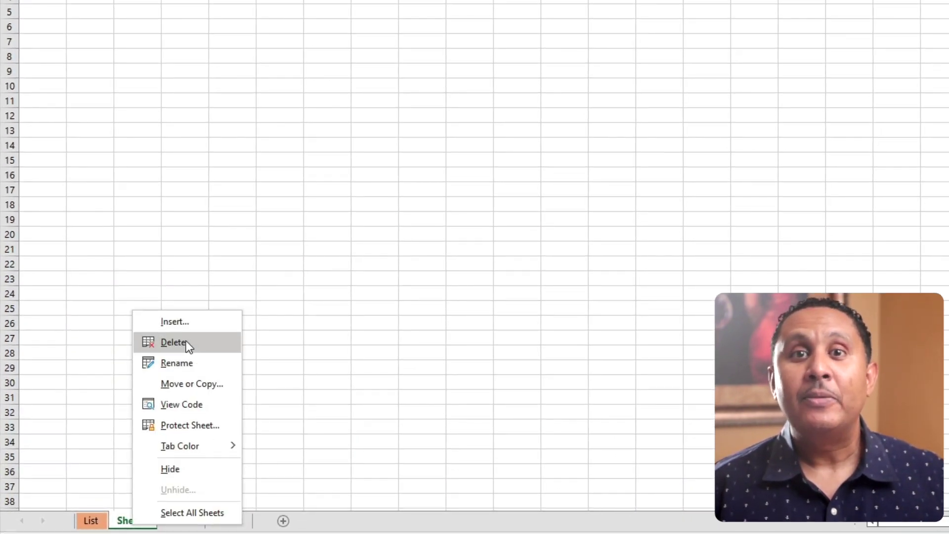
{"action": "left_click", "coordinate": [173, 342]}
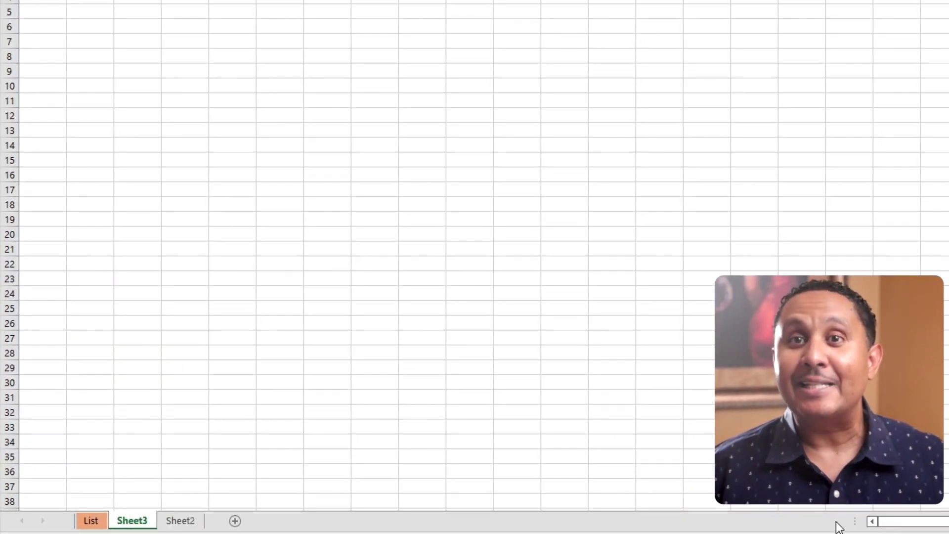
{"action": "left_click_drag", "start_coordinate": [854, 521], "coordinate": [210, 528]}
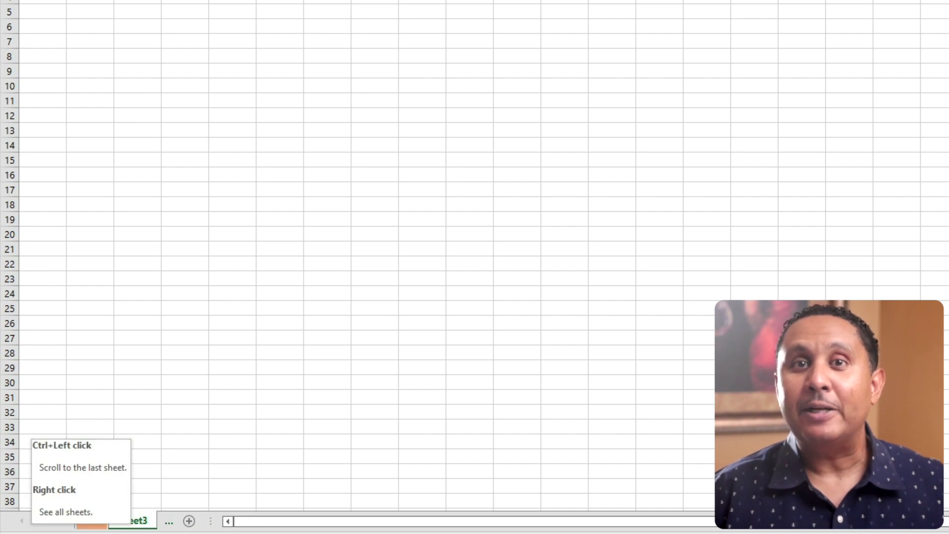
Browse the sheet tabs forward and back with the tab scroll arrows.
{"action": "left_click", "coordinate": [43, 522]}
{"action": "left_click", "coordinate": [44, 524]}
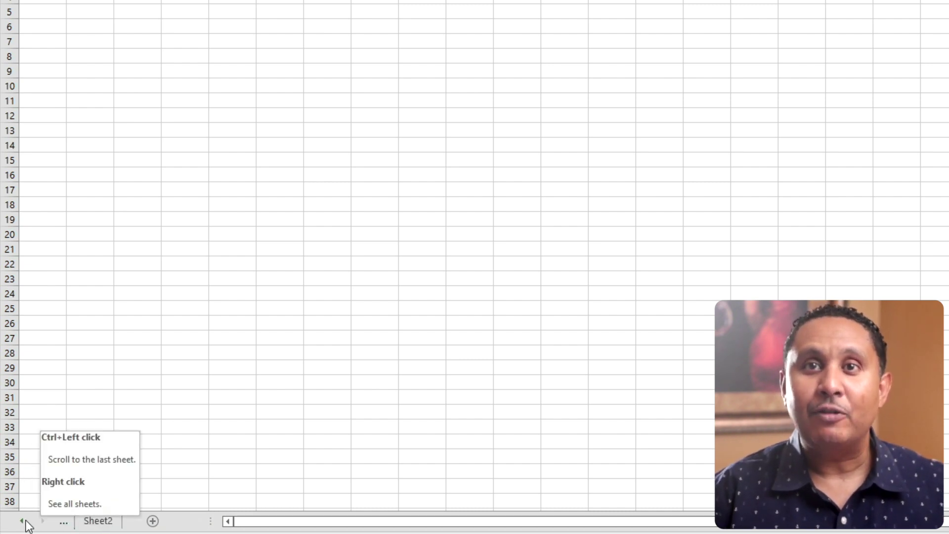
{"action": "left_click", "coordinate": [22, 521]}
{"action": "left_click", "coordinate": [21, 521]}
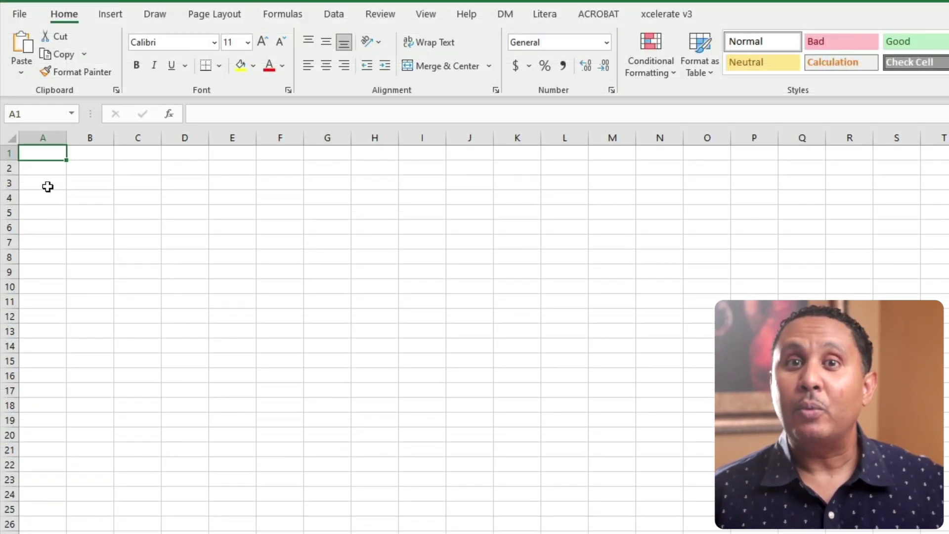
Select cells A3, B4, C1 and A1 while watching the Name Box.
{"action": "left_click", "coordinate": [48, 187]}
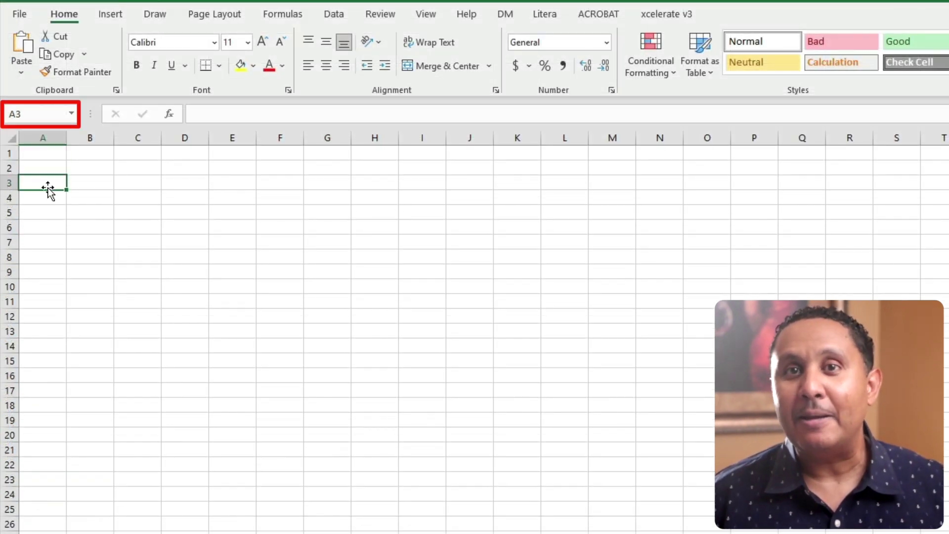
{"action": "left_click", "coordinate": [89, 197]}
{"action": "left_click", "coordinate": [150, 160]}
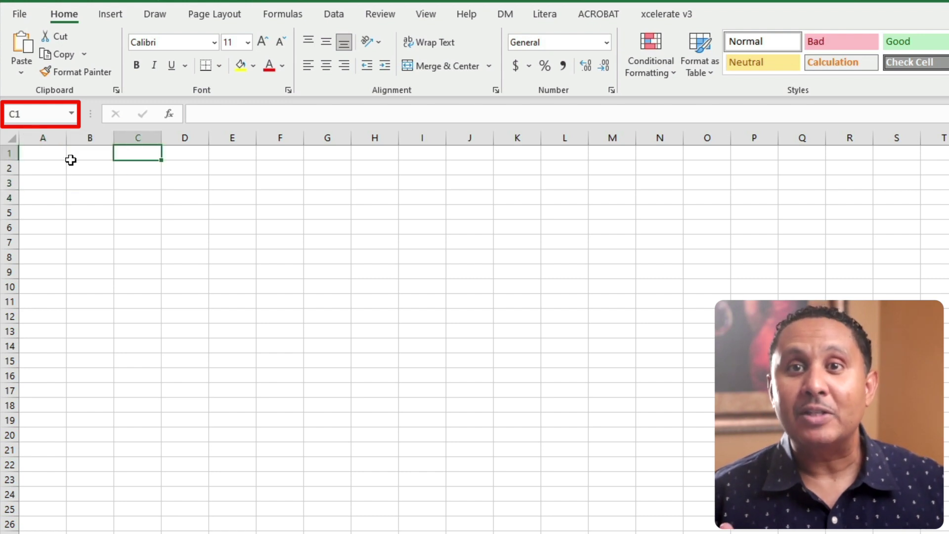
{"action": "left_click", "coordinate": [55, 155]}
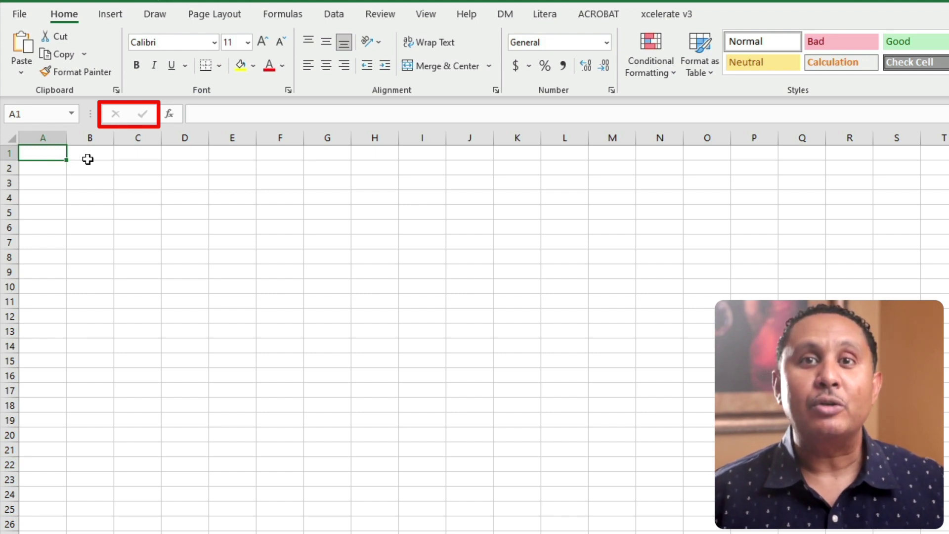
Enter 'Typing' in A1, cancelling once before confirming, then select C2.
{"action": "type", "text": "Typing"}
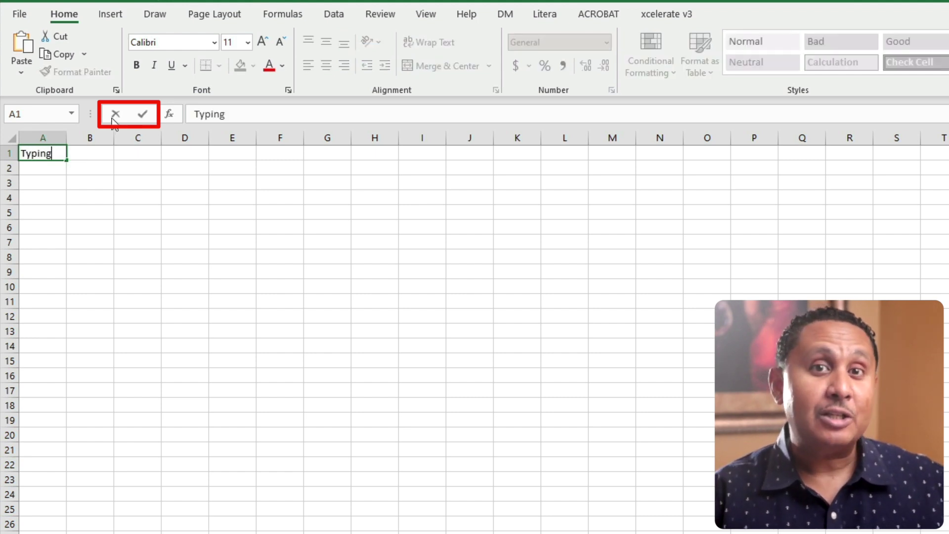
{"action": "left_click", "coordinate": [116, 114]}
{"action": "type", "text": "Ty"}
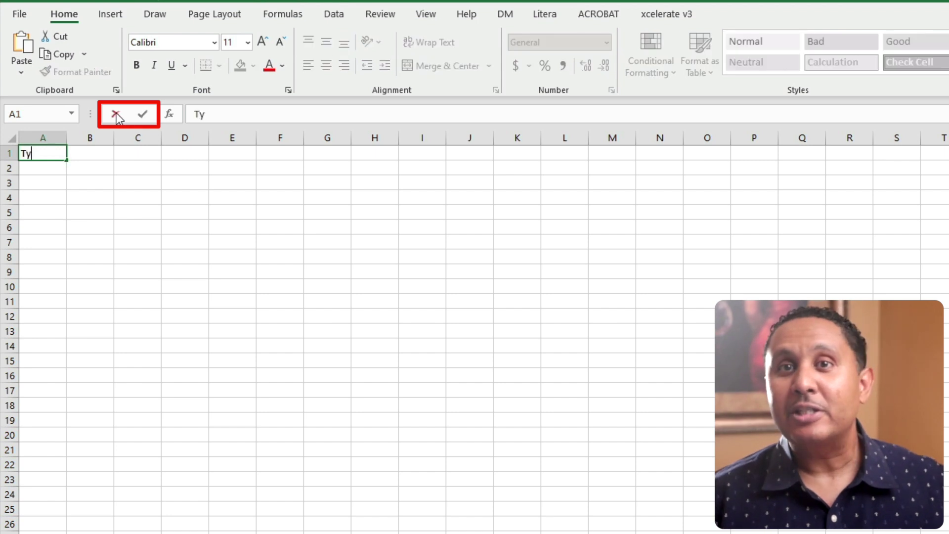
{"action": "type", "text": "ping"}
{"action": "left_click", "coordinate": [141, 114]}
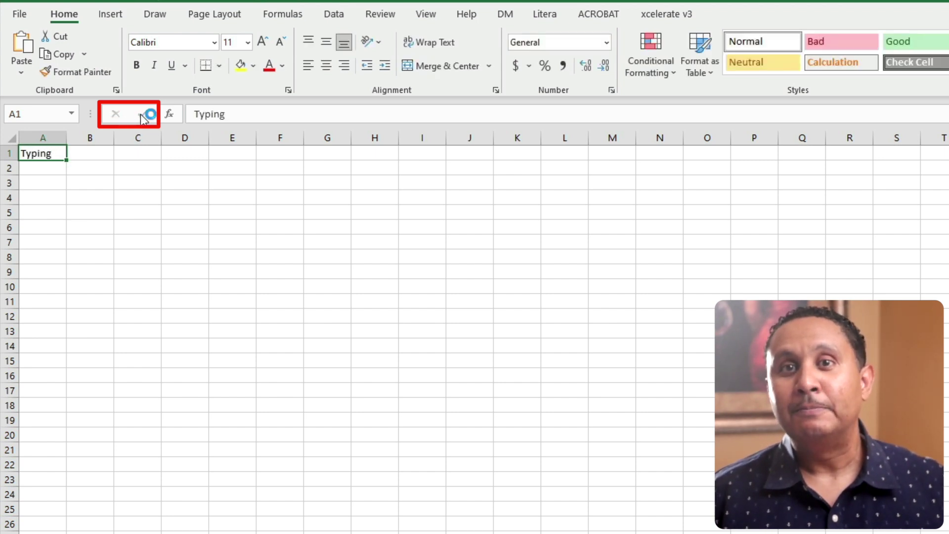
{"action": "left_click", "coordinate": [130, 162]}
{"action": "left_click", "coordinate": [169, 114]}
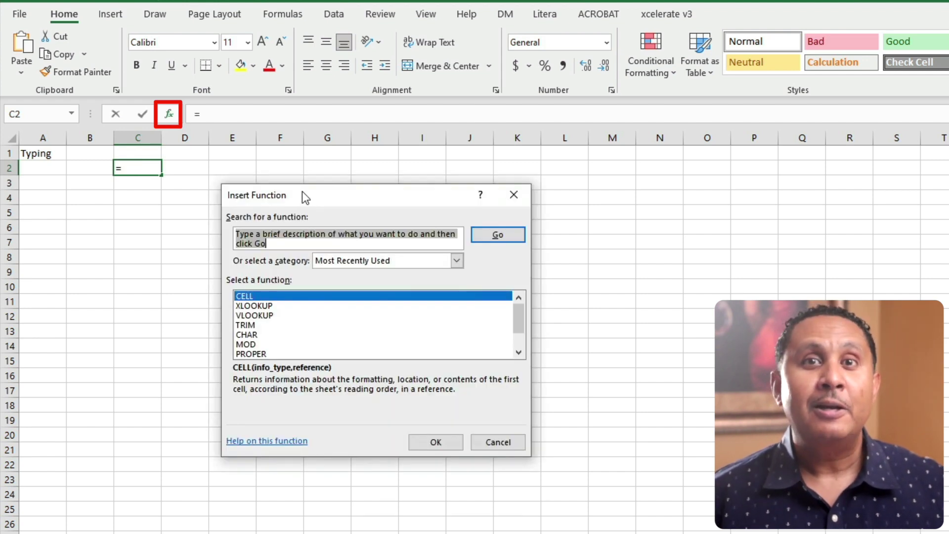
{"action": "key", "text": "Escape"}
{"action": "left_click", "coordinate": [95, 154]}
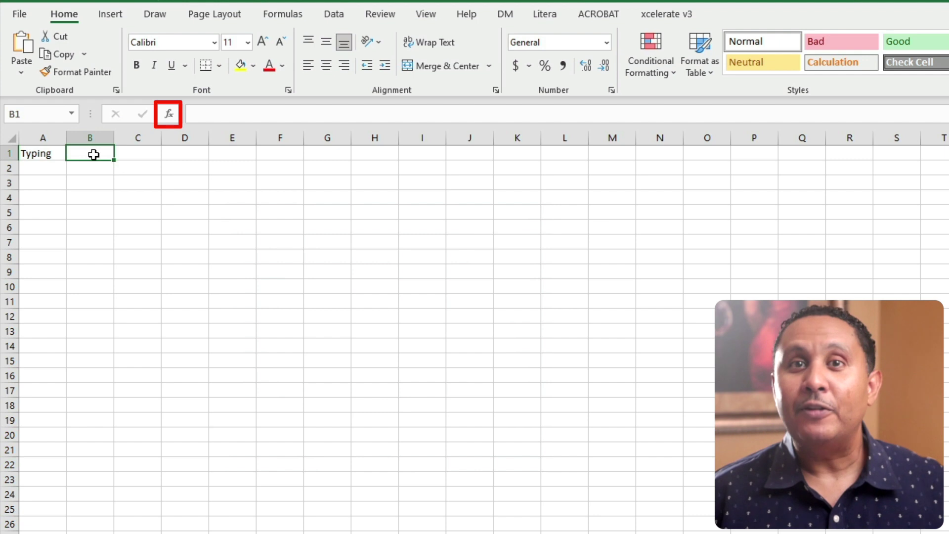
{"action": "left_click", "coordinate": [45, 153]}
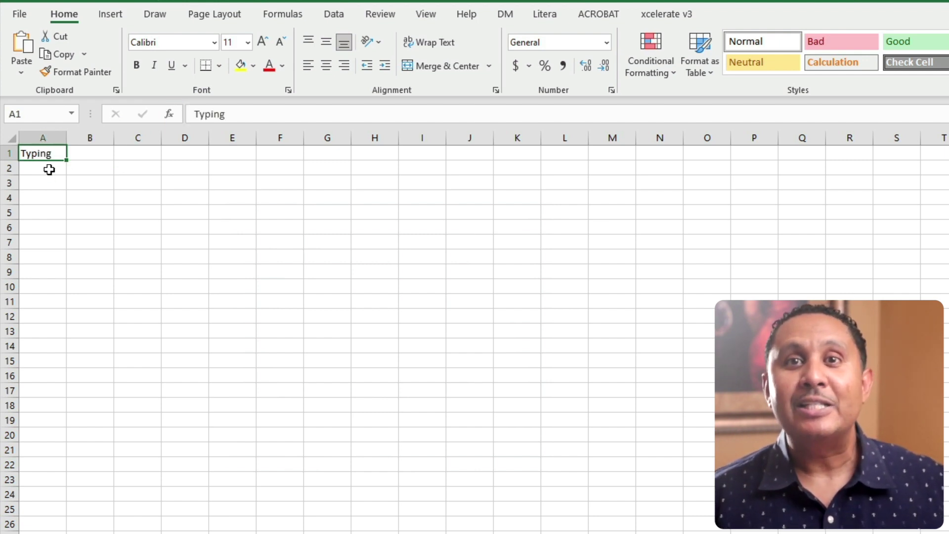
{"action": "left_click", "coordinate": [49, 170]}
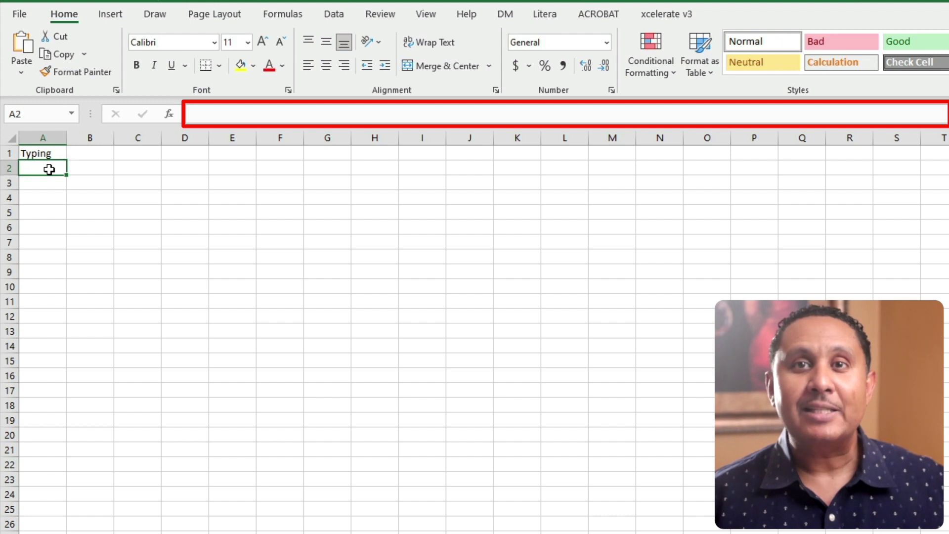